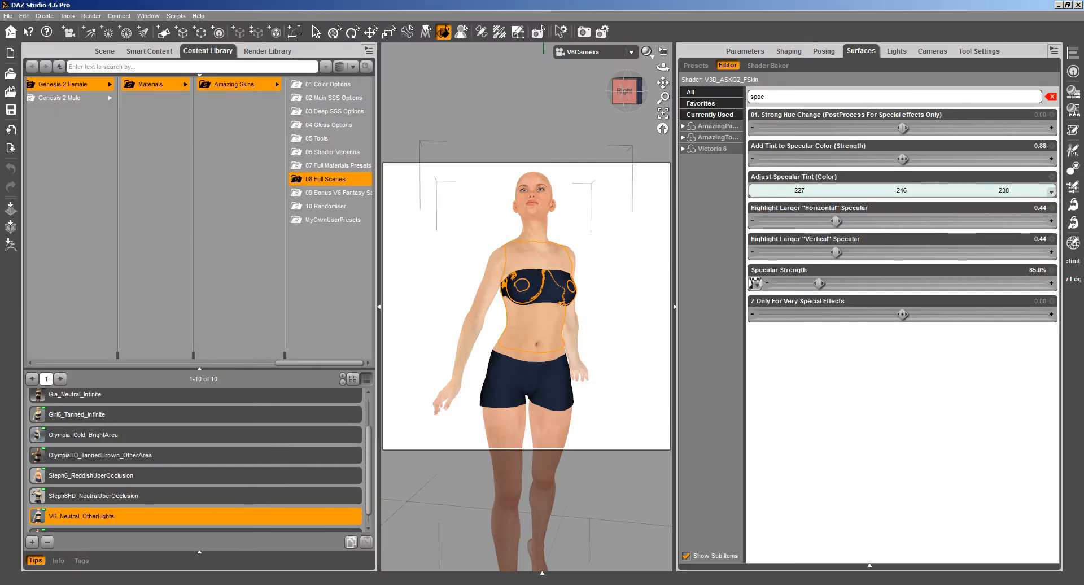
Quit Photoshop without saving the changes to the open document
right_click(153, 584)
left_click(155, 575)
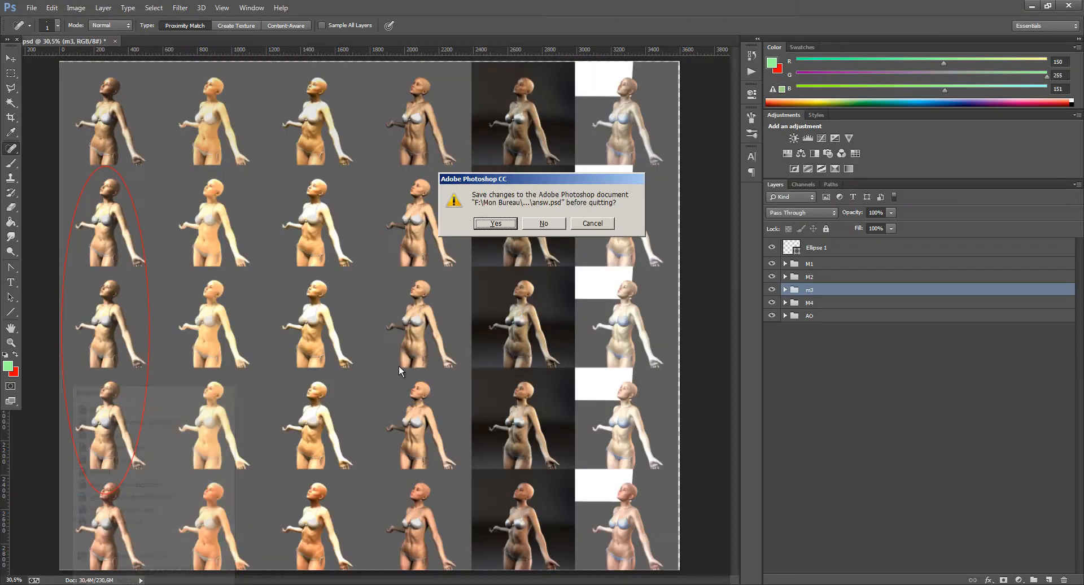
left_click(545, 224)
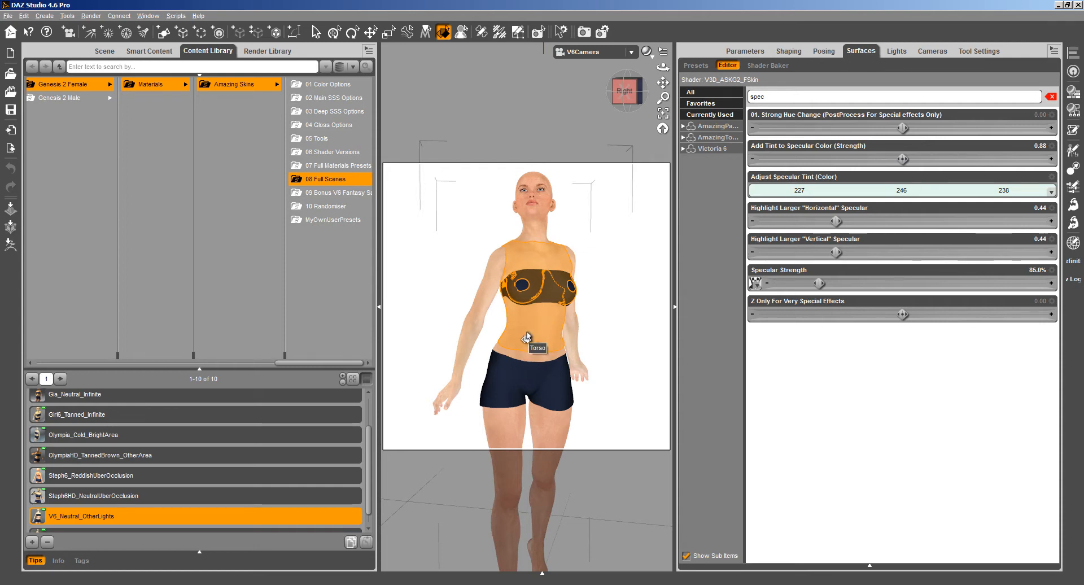
Open the Shader Mixer and import the torso's shader from the scene as a Material
left_click(1075, 96)
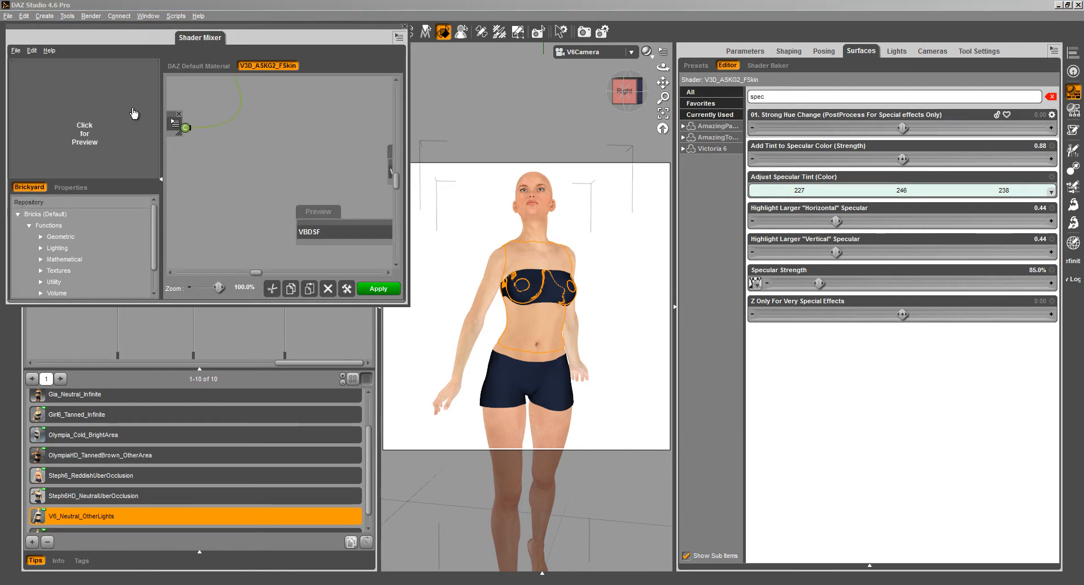
left_click(17, 50)
left_click(35, 117)
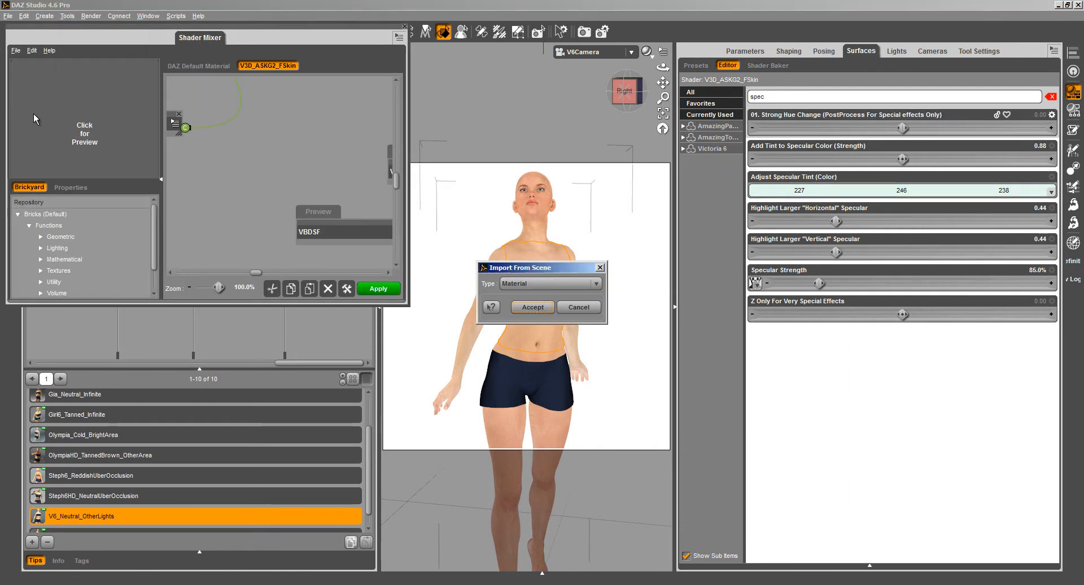
left_click(528, 308)
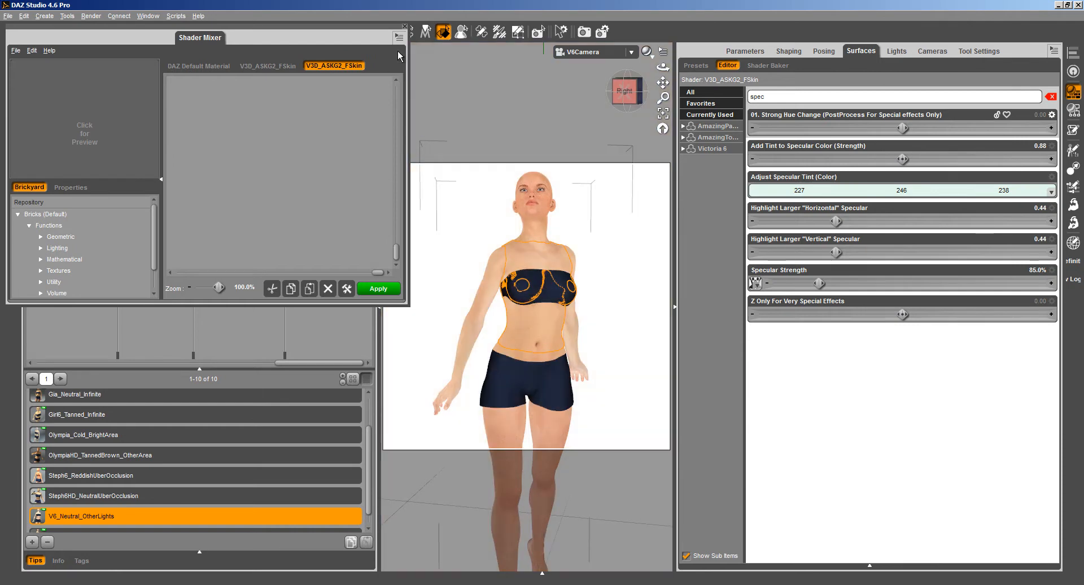
Make the Shader Mixer pane undockable and maximize its window
left_click(399, 38)
left_click(407, 71)
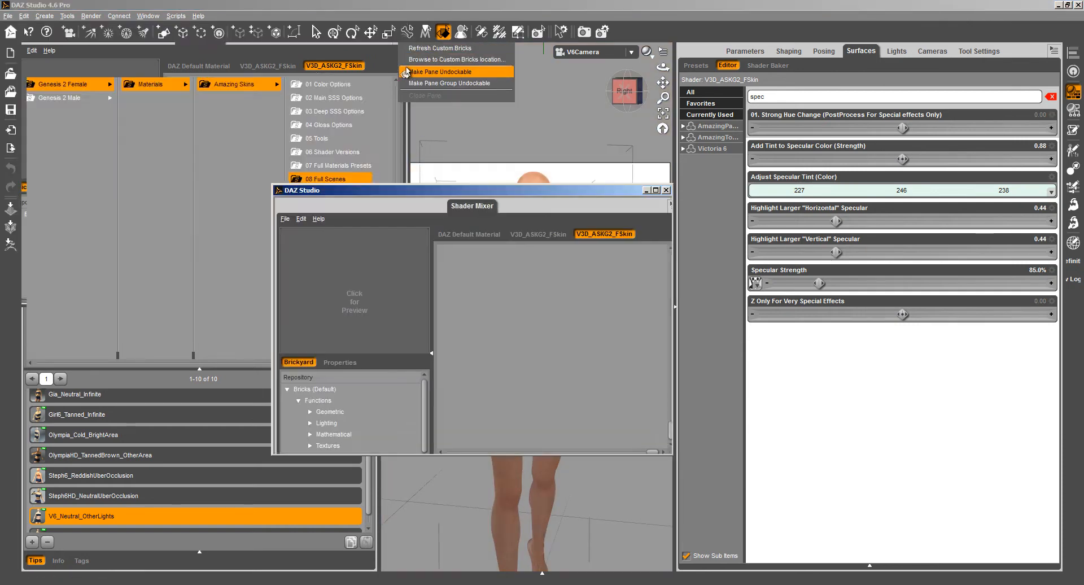
left_click(668, 191)
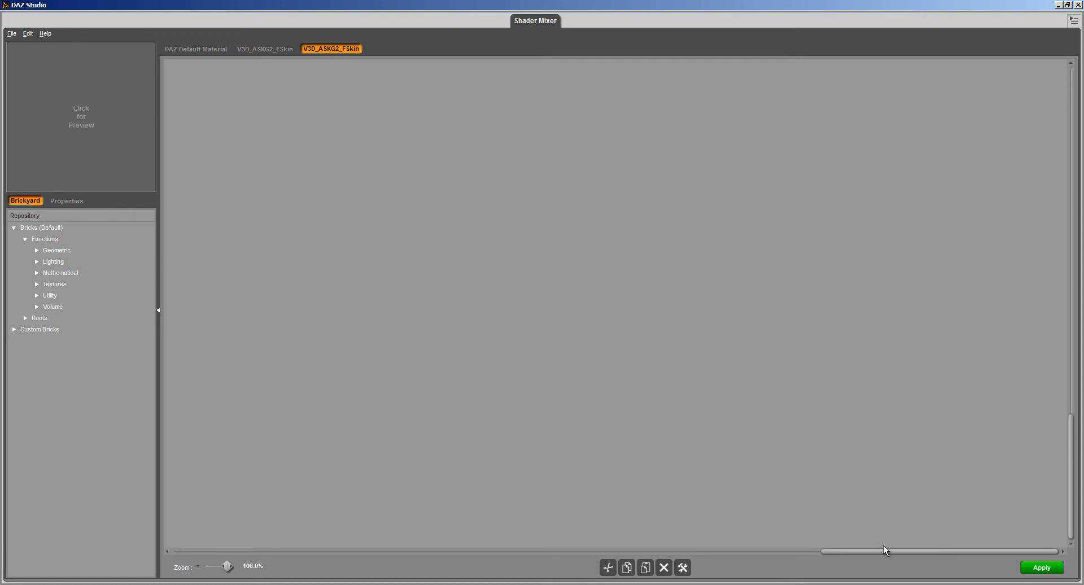
Locate the BSDFMain brick in the V3D_ASKG2_FSkin network and expand it to show its inputs and settings
left_click_drag(884, 558, 334, 556)
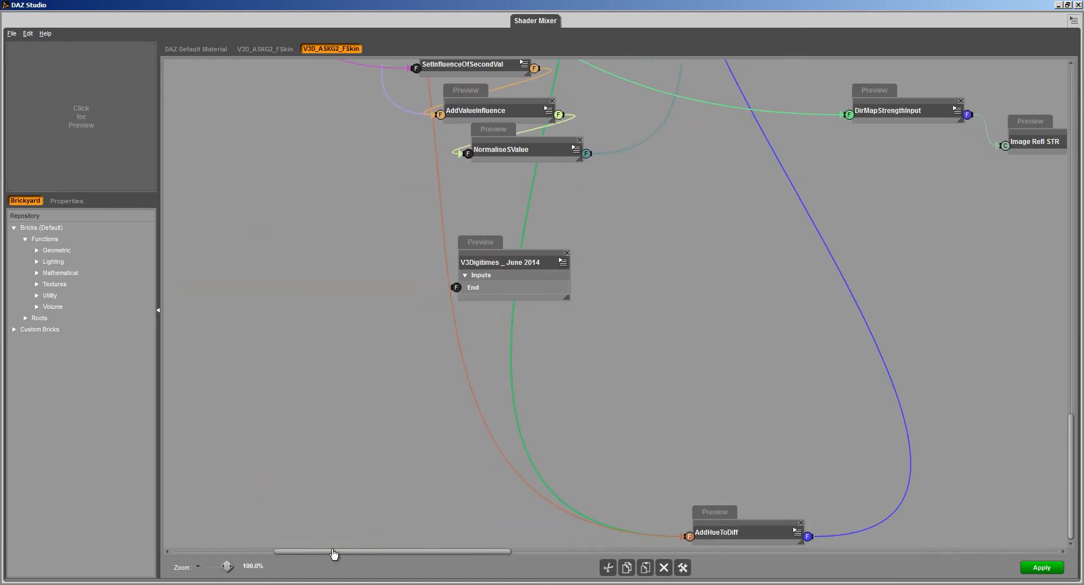
left_click(210, 565)
left_click(210, 564)
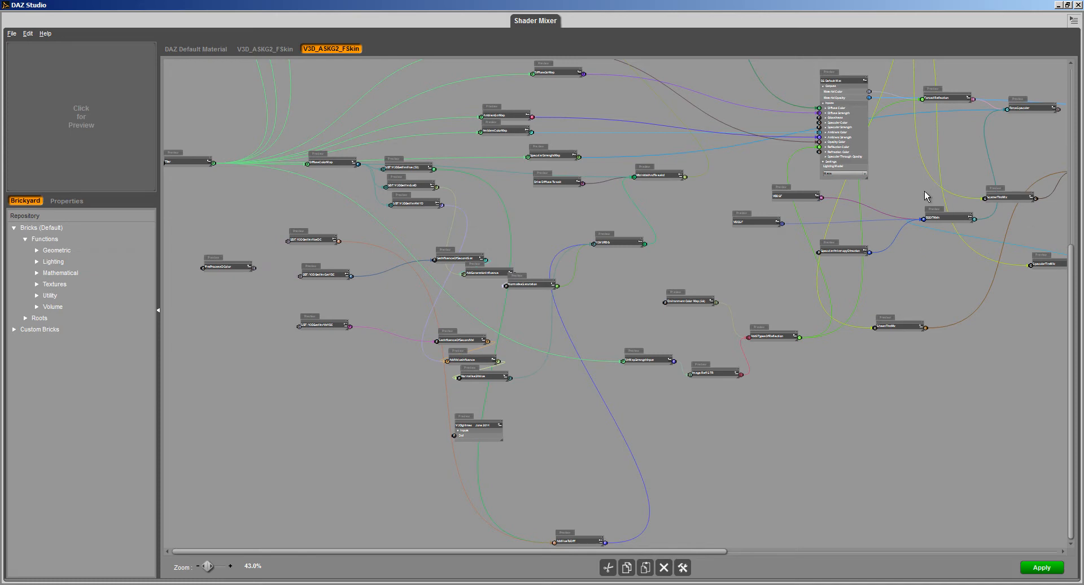
left_click_drag(709, 552, 940, 550)
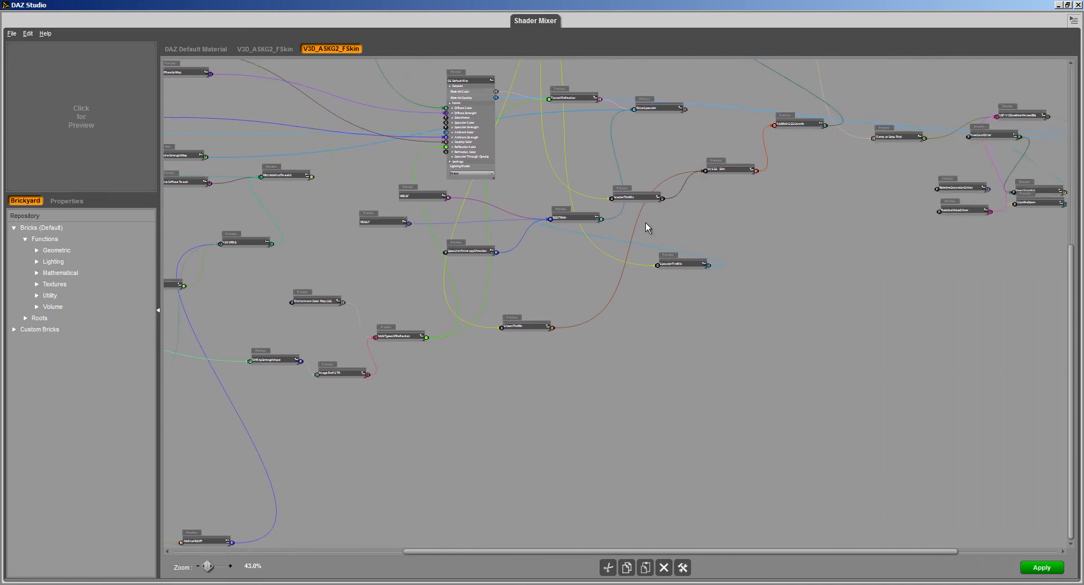
left_click_drag(210, 567, 230, 566)
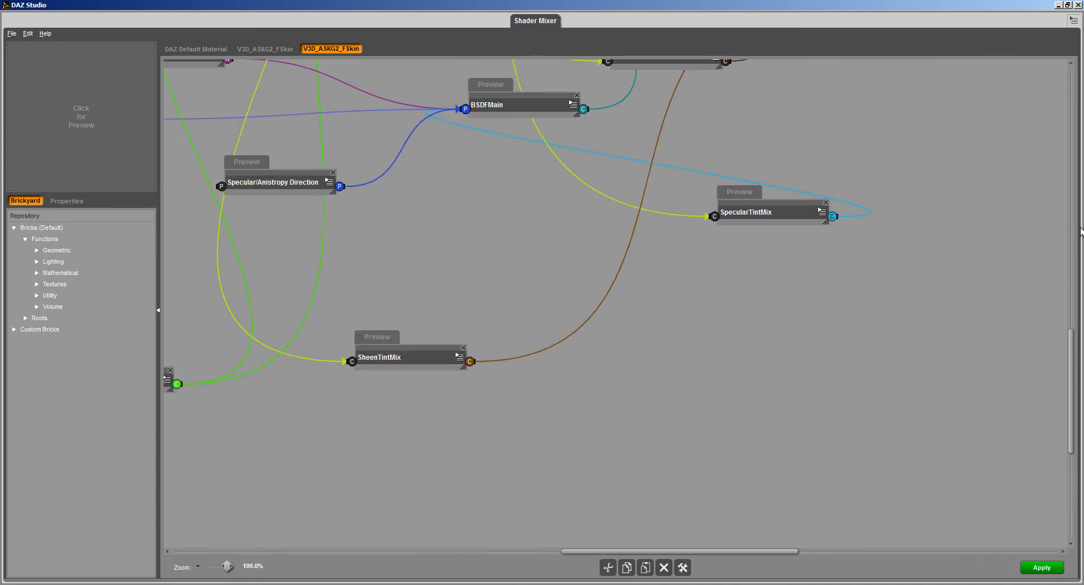
left_click_drag(1072, 355, 1074, 319)
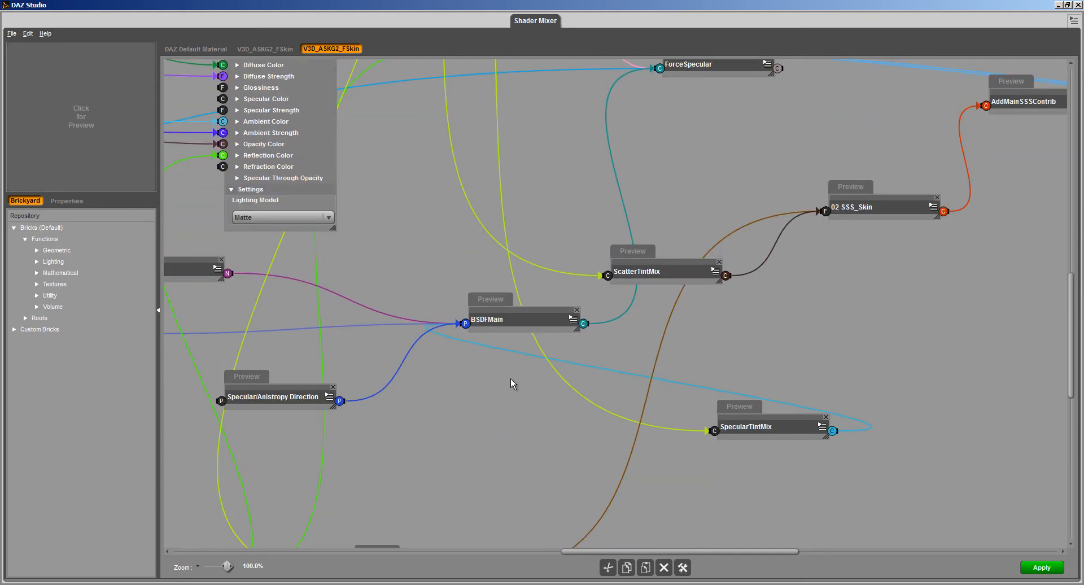
left_click(574, 319)
left_click(604, 324)
Set the BSDFMain brick's Distribution Model to cook-torrance
scroll(502, 401, "down", 5)
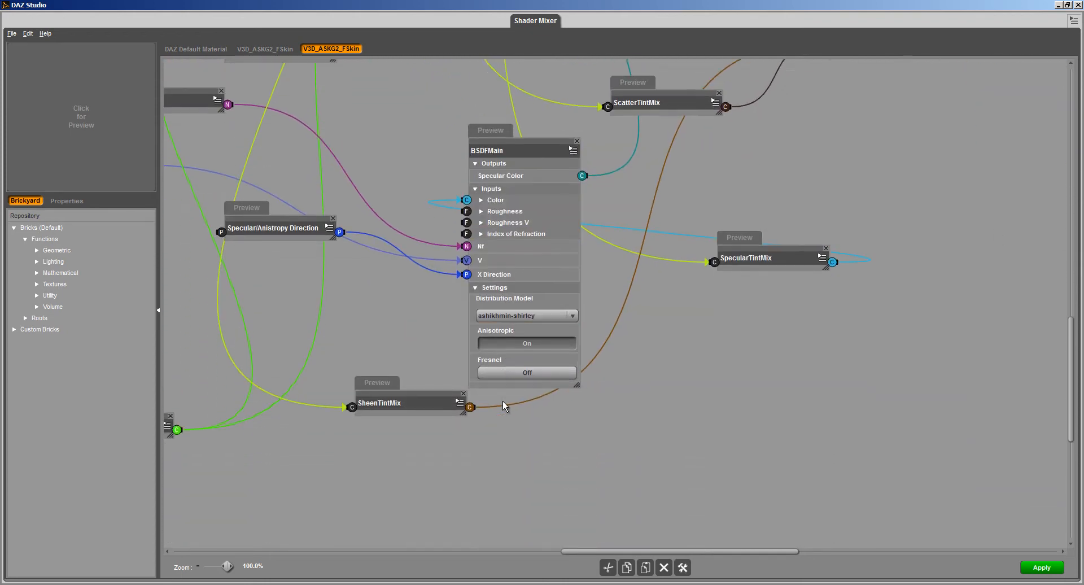
scroll(542, 419, "up", 2)
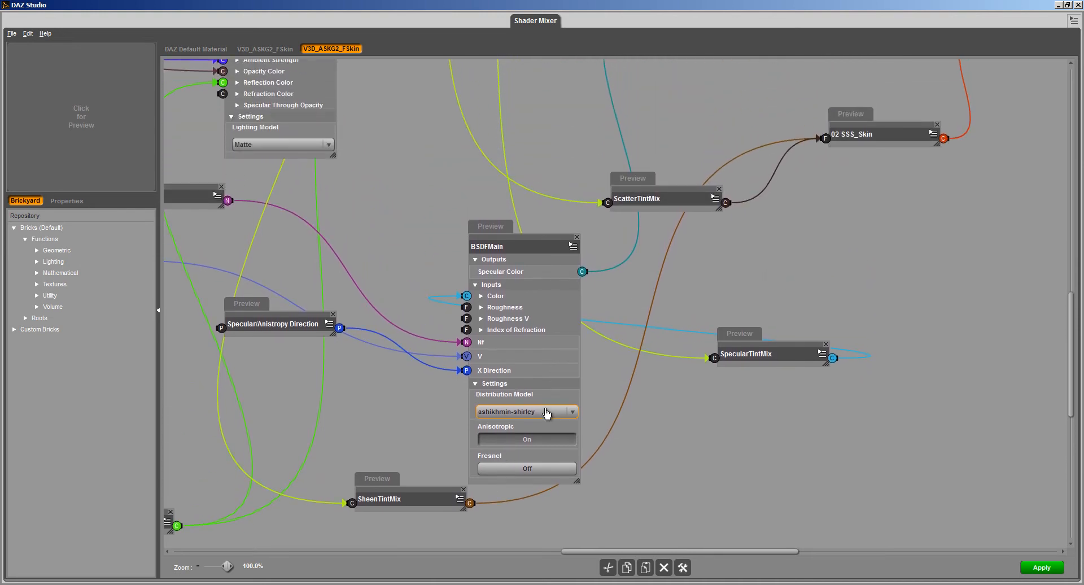
left_click(573, 414)
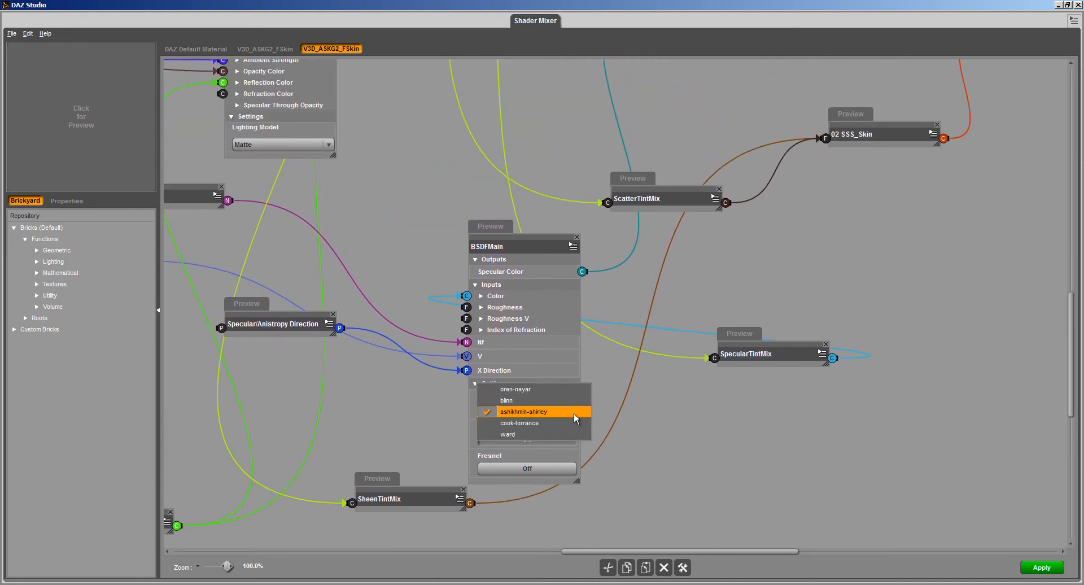
left_click(526, 423)
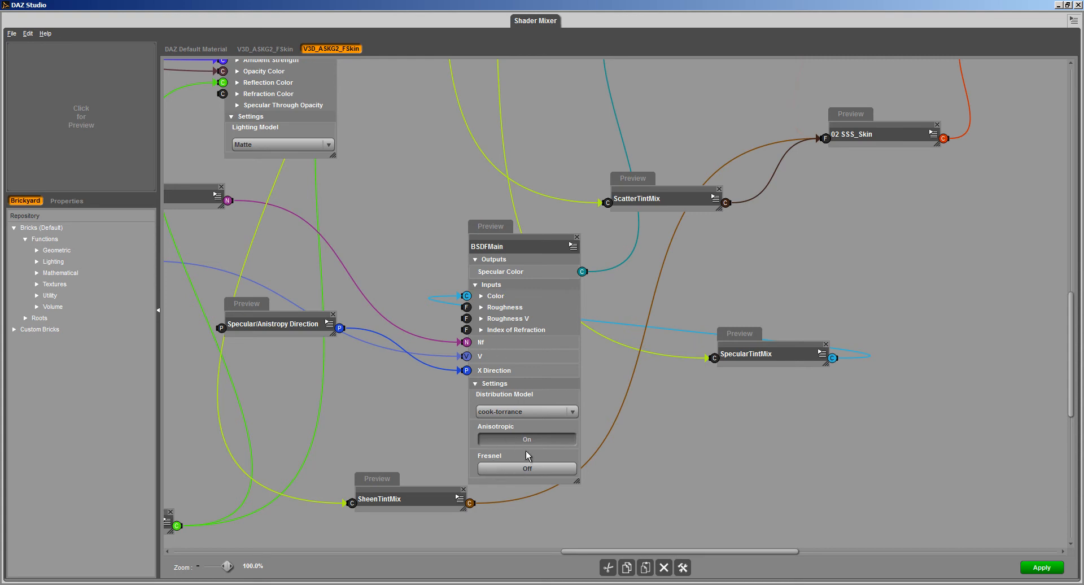
scroll(530, 441, "down", 1)
scroll(529, 441, "down", 3)
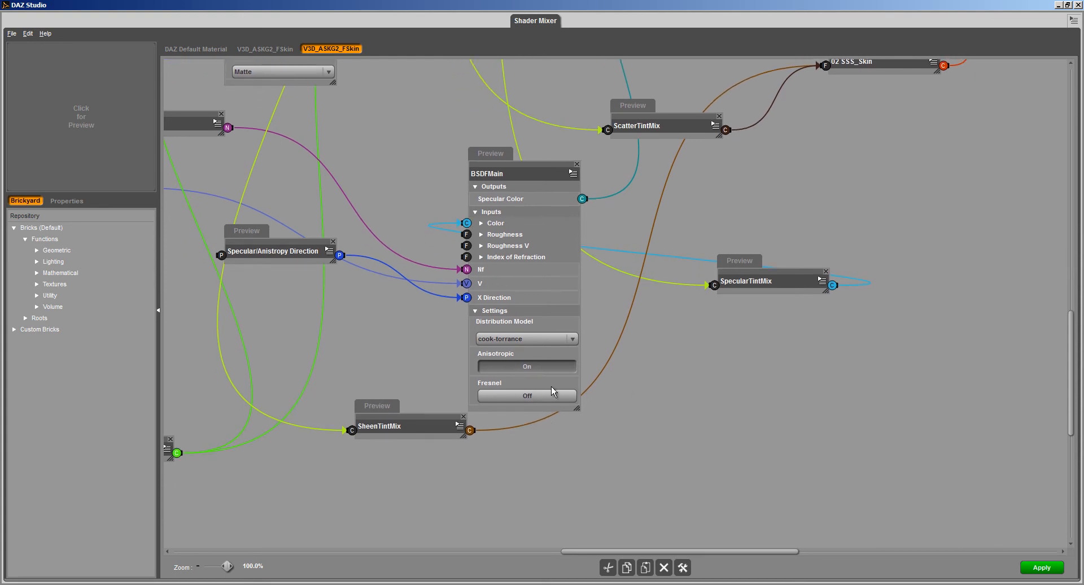
Minimize the Shader Mixer and select all surfaces that share the torso's diffuse color map RyBelle_torso.jpg
left_click(1058, 4)
right_click(526, 343)
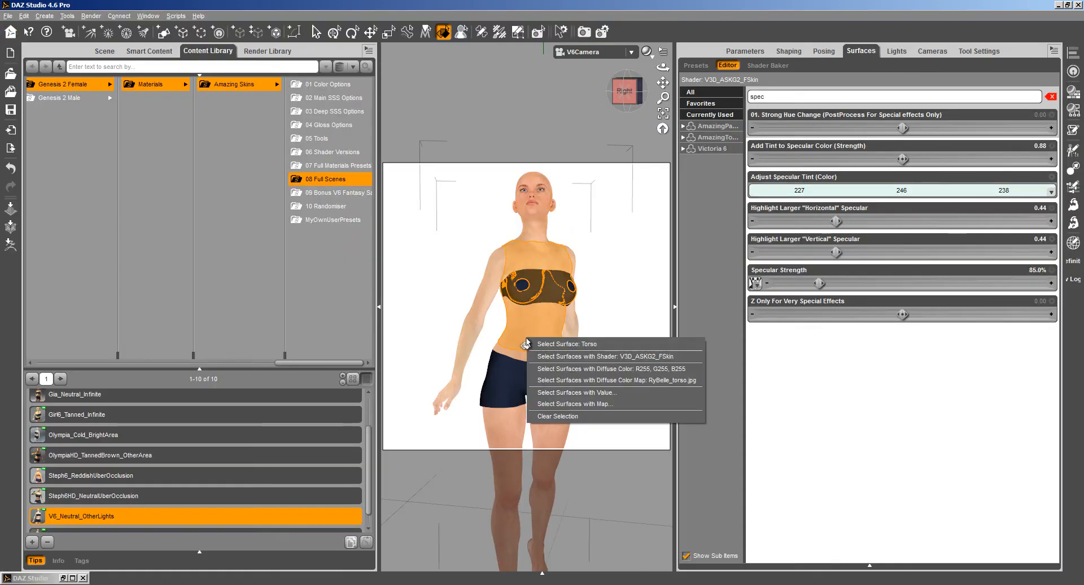
left_click(672, 380)
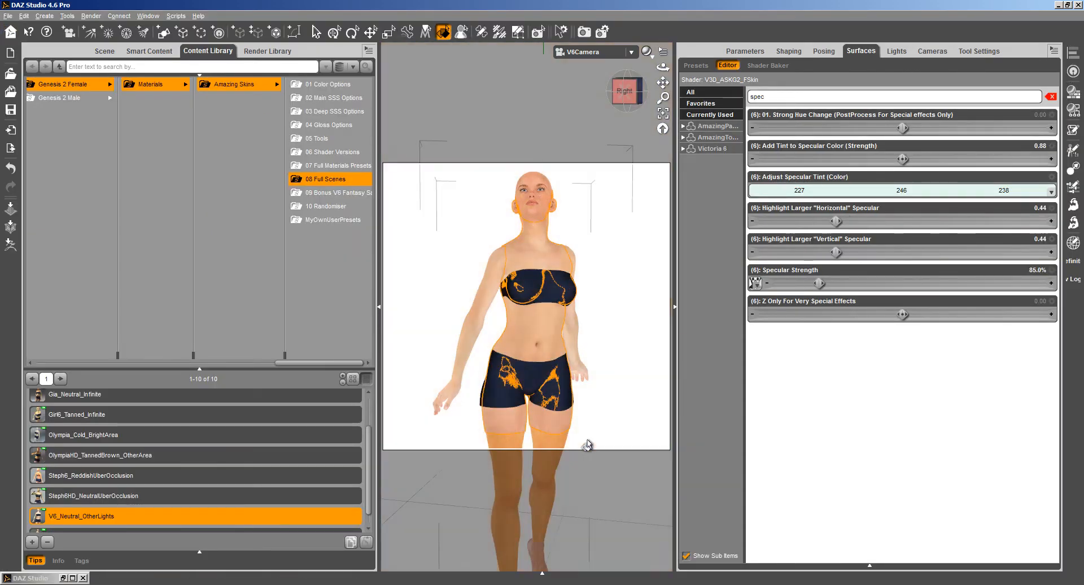
Apply the modified shader to the selected surfaces and minimize the Shader Mixer again
left_click(73, 578)
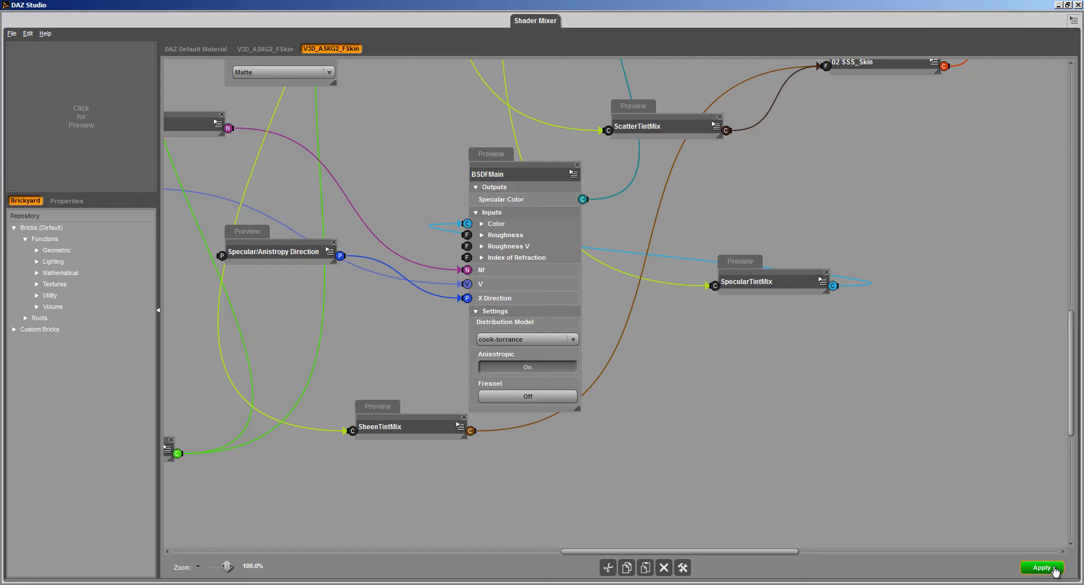
left_click(1054, 568)
left_click(1060, 6)
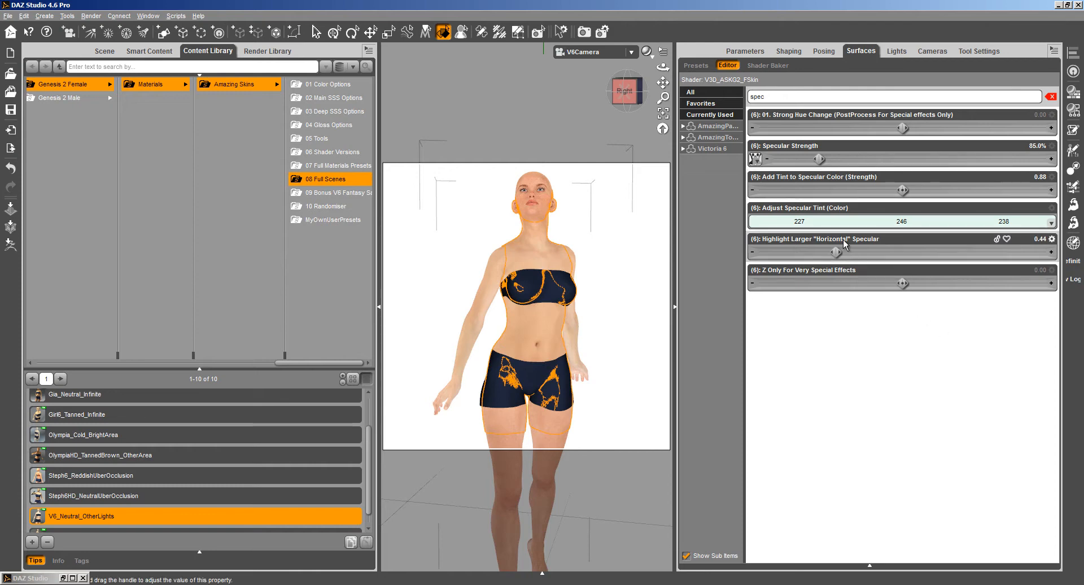
Raise the Specular Strength of the selected surfaces to 200.4% and view the specular tint color without changing it
left_click_drag(819, 159, 883, 157)
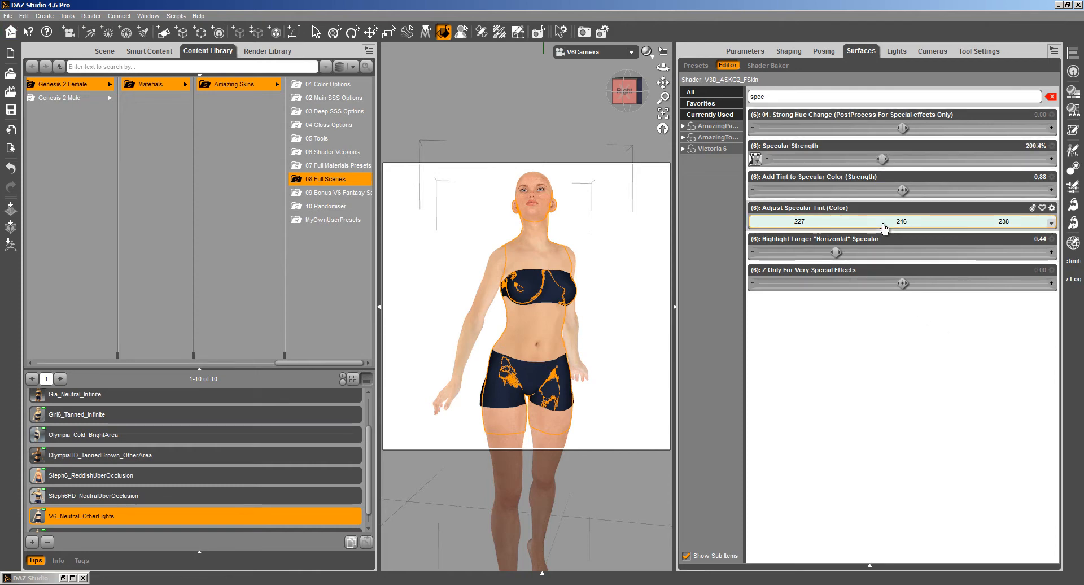
left_click(796, 222)
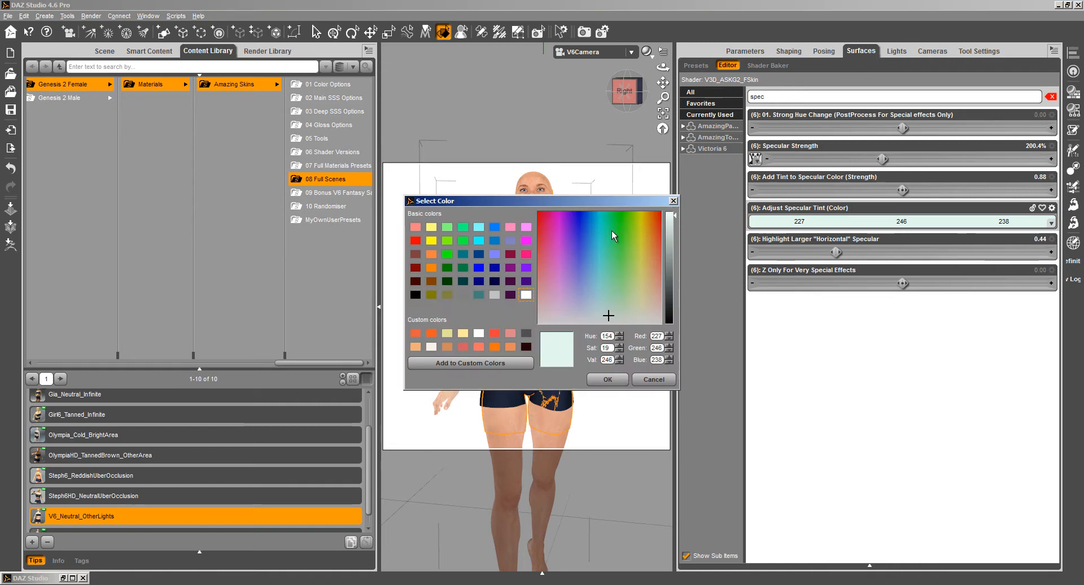
left_click(618, 379)
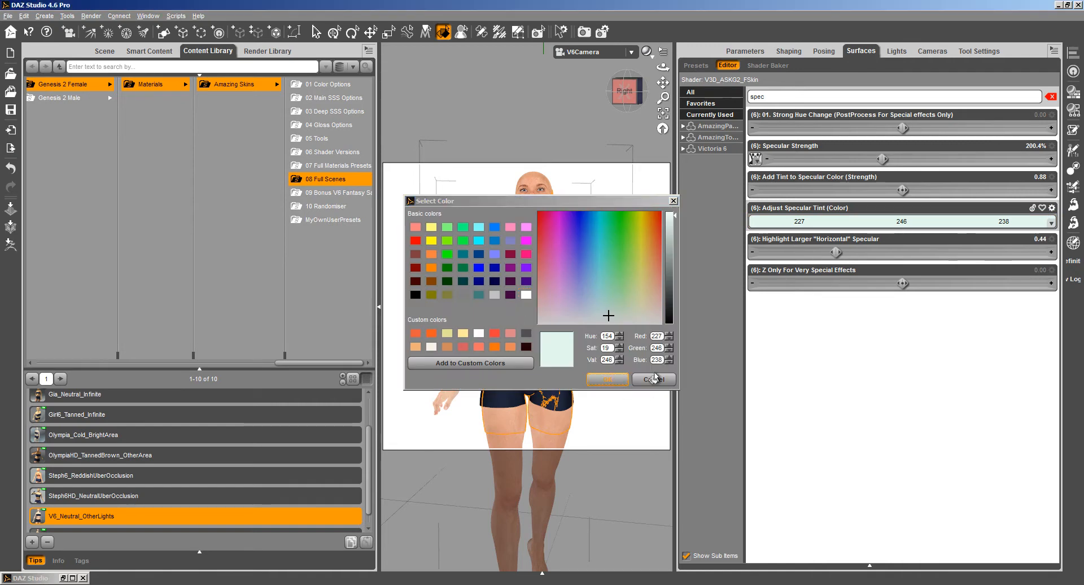
Filter the surface properties by "main" and by "deep" to examine the SSS settings
double_click(763, 96)
type("mai")
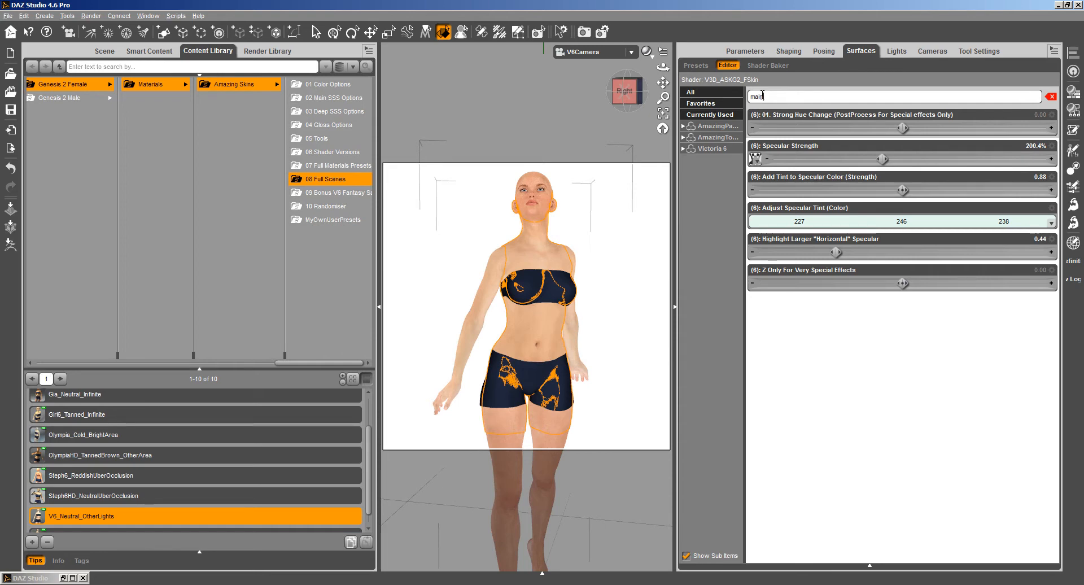
type("n")
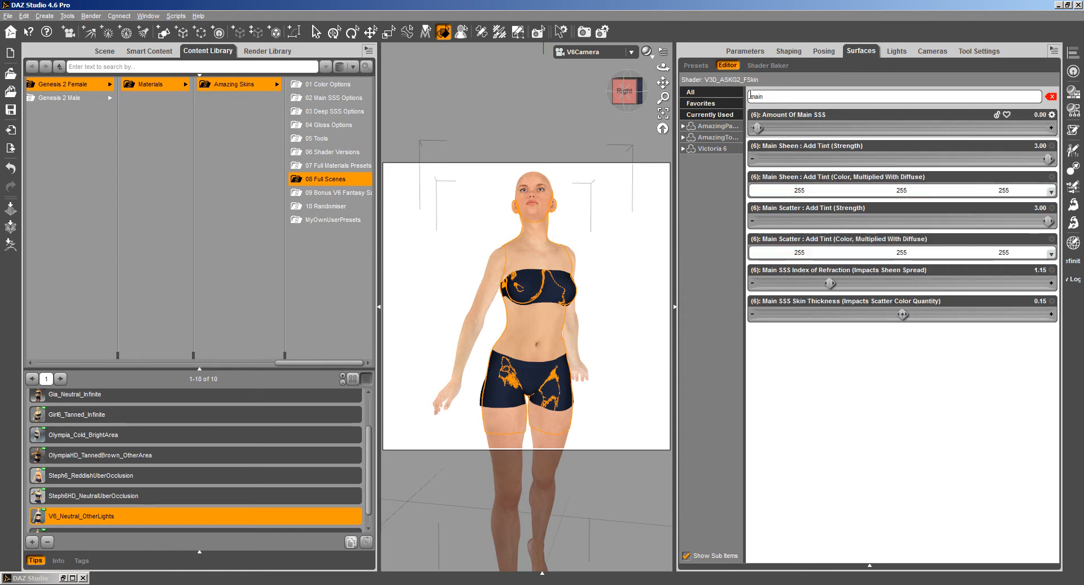
double_click(753, 96)
type("deep")
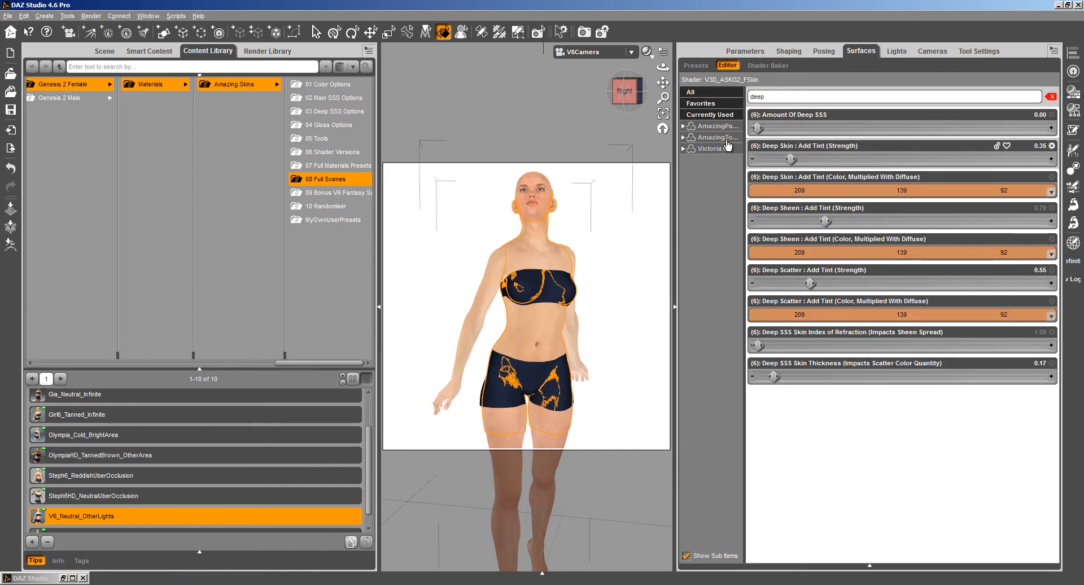
Render the figure to check the skin's highlights, and close the render without saving it
left_click(91, 15)
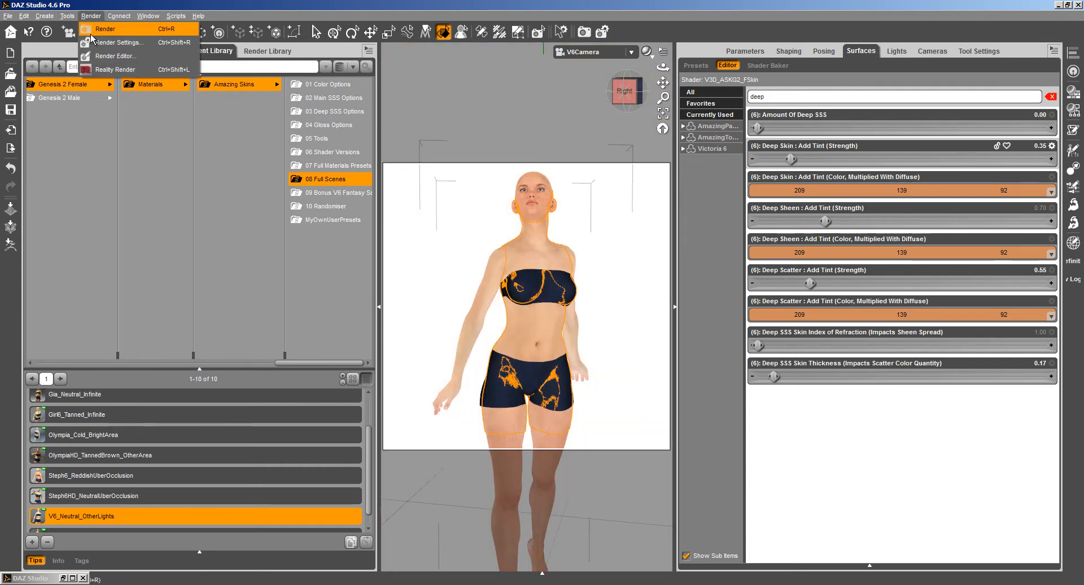
left_click(91, 34)
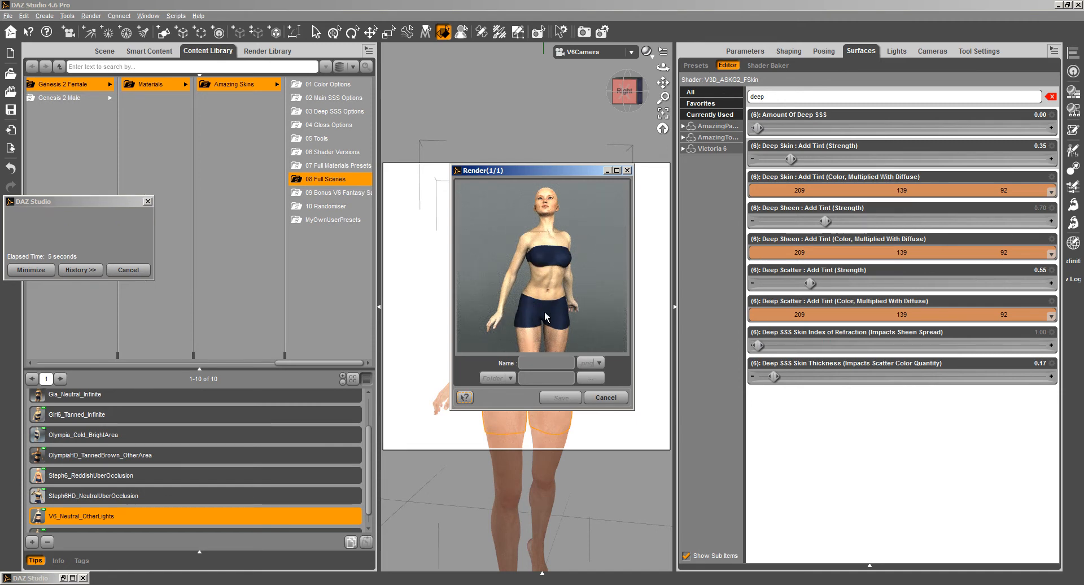
left_click(598, 398)
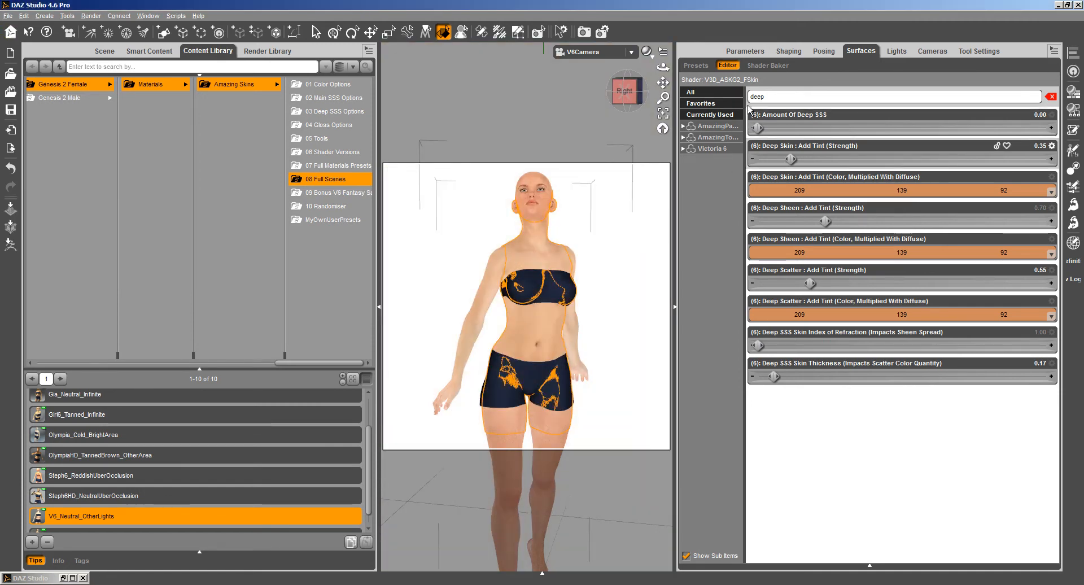
Select all Victoria 6 surfaces, filter their properties by "main", and set Amount Of Main SSS to 0
left_click(706, 150)
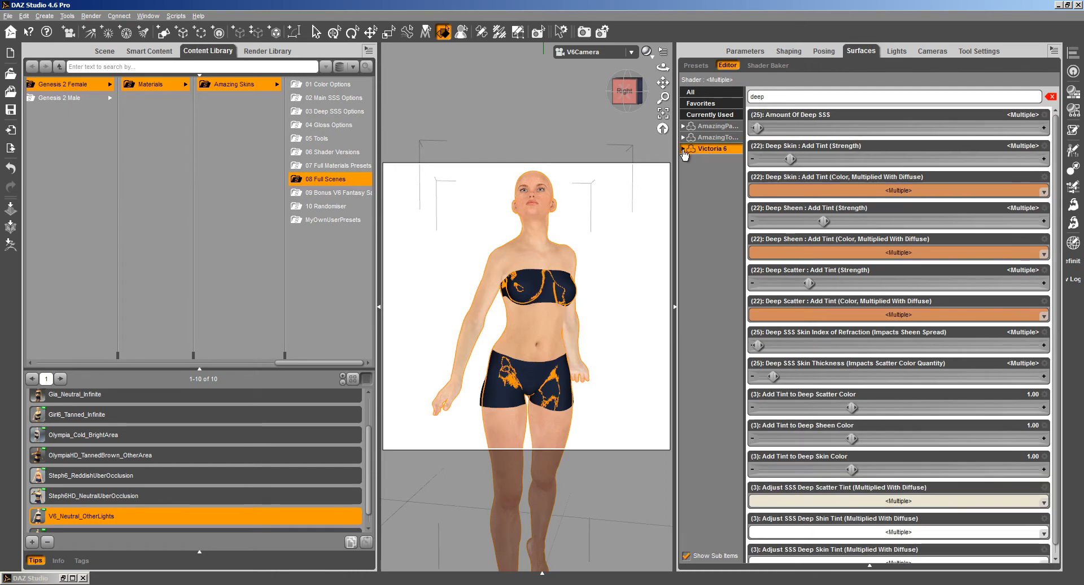
left_click(683, 149)
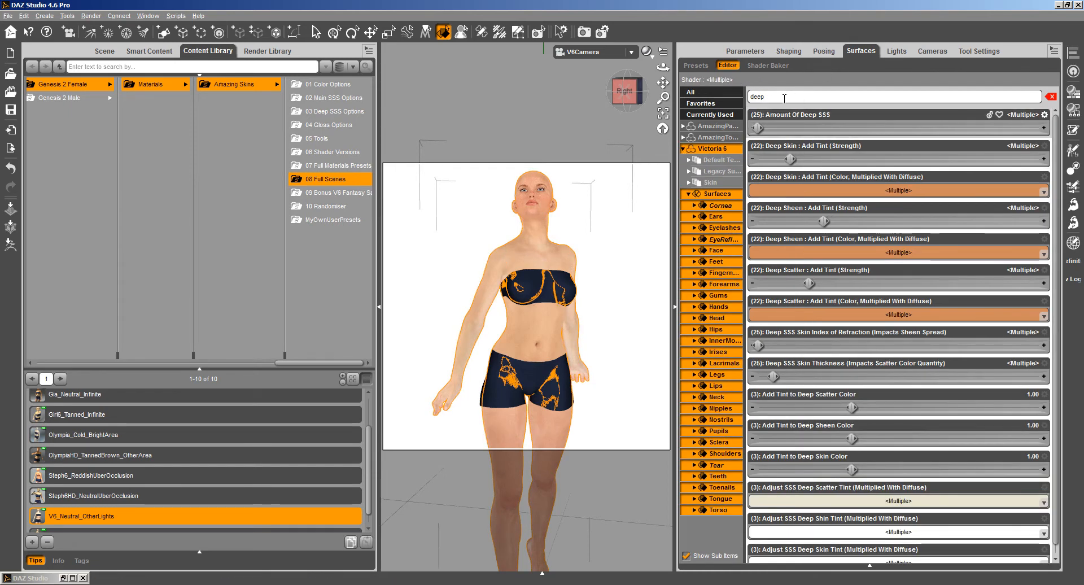
type("main")
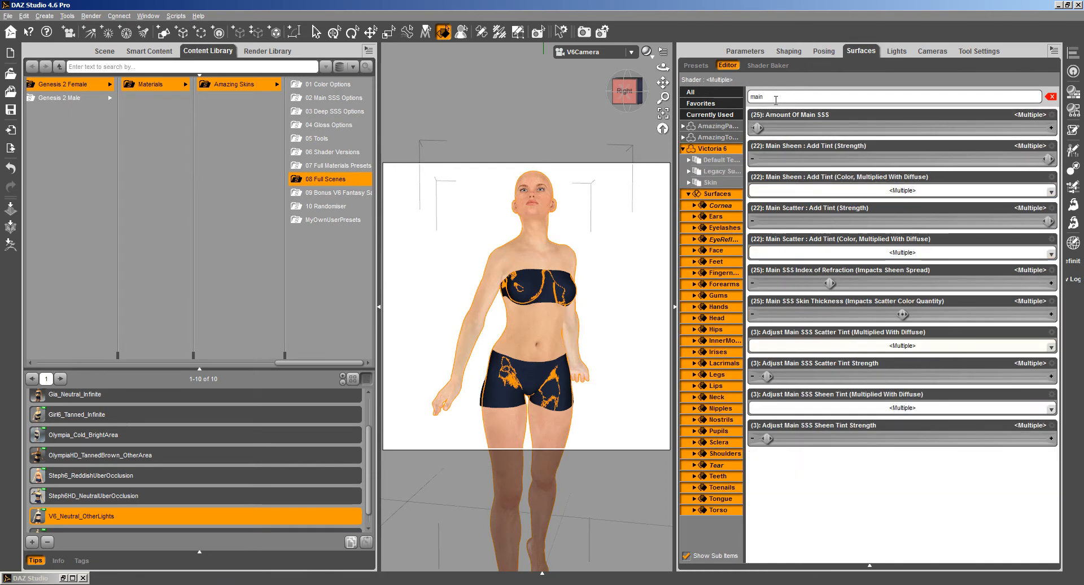
left_click(758, 127)
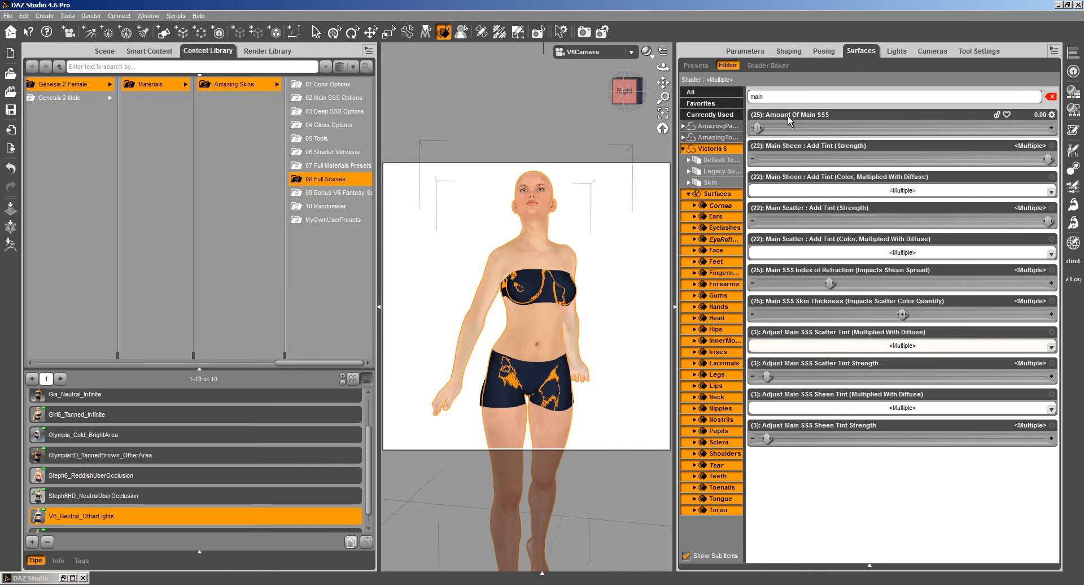
Set Amount Of Deep SSS to 0, and filter the properties by "spec" to set Specular Strength to 218.8%
double_click(772, 102)
double_click(770, 99)
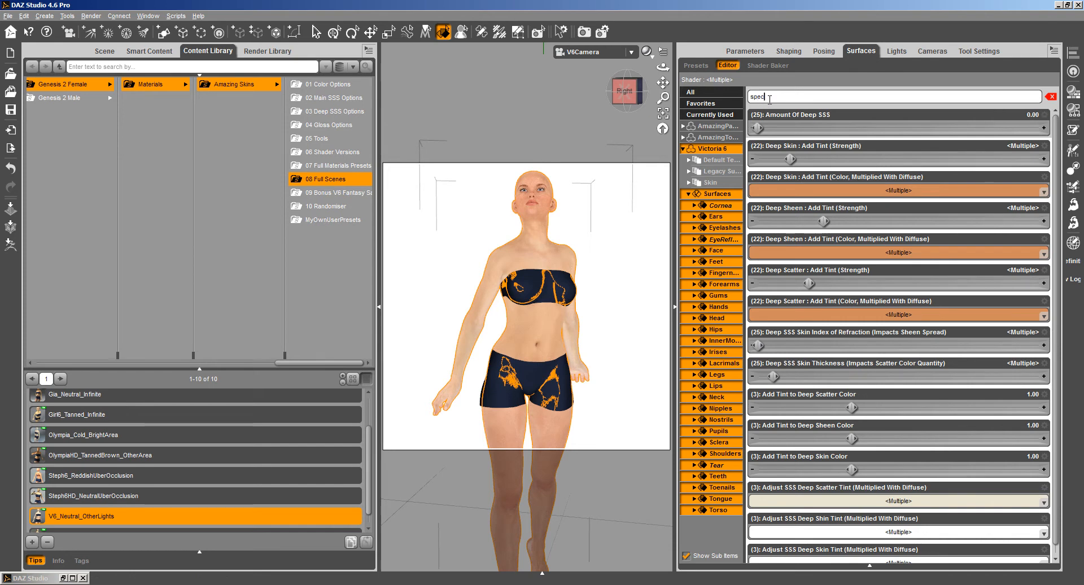
type("spec")
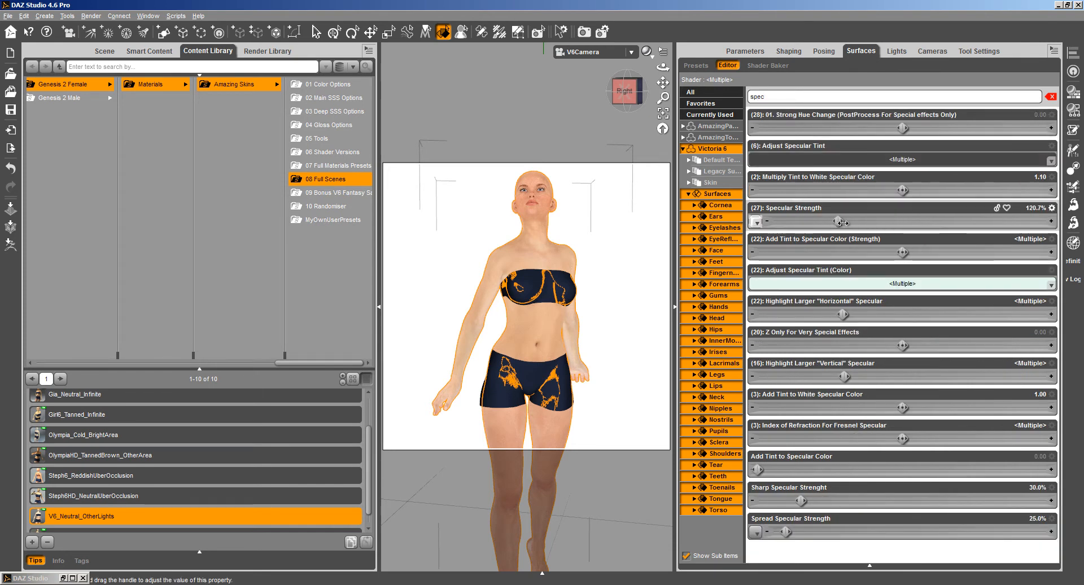
left_click_drag(843, 222, 895, 223)
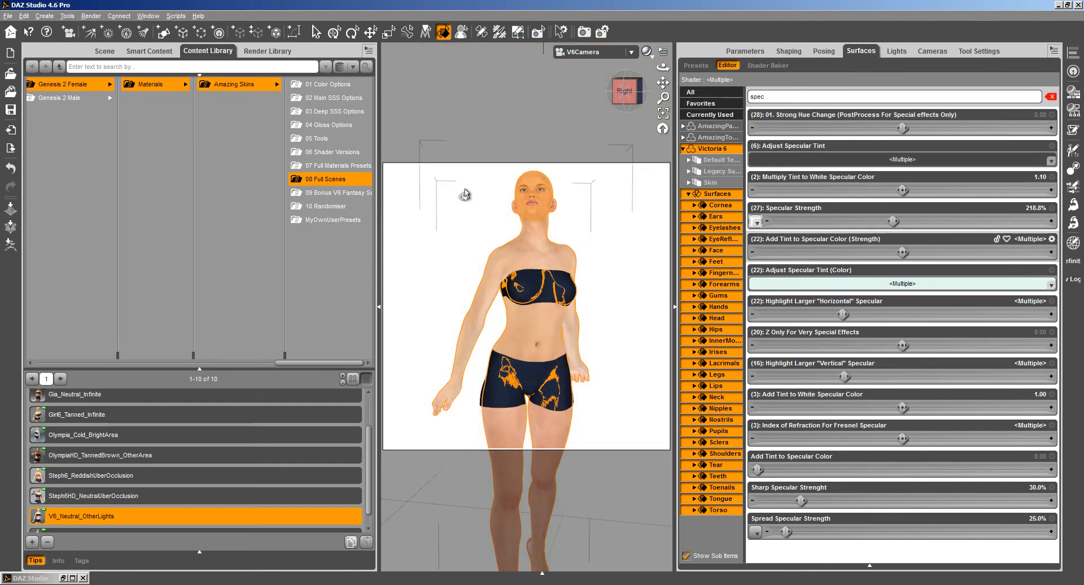
Set Adjust Specular Tint to green (29, 246, 43), its tint strength to 2.37, and Specular Strength to 304.7%
left_click(870, 285)
left_click(619, 225)
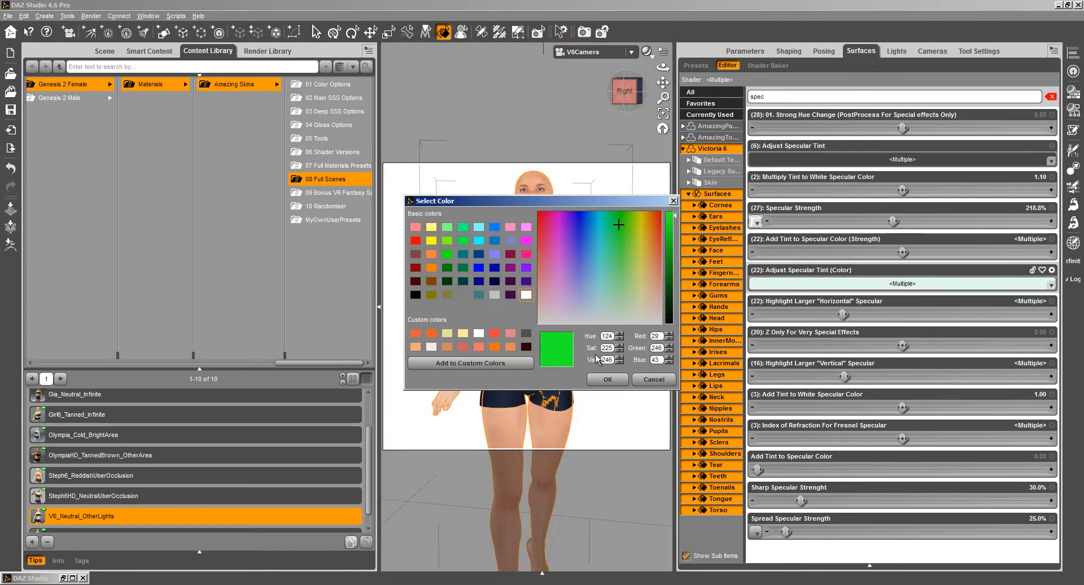
left_click(609, 380)
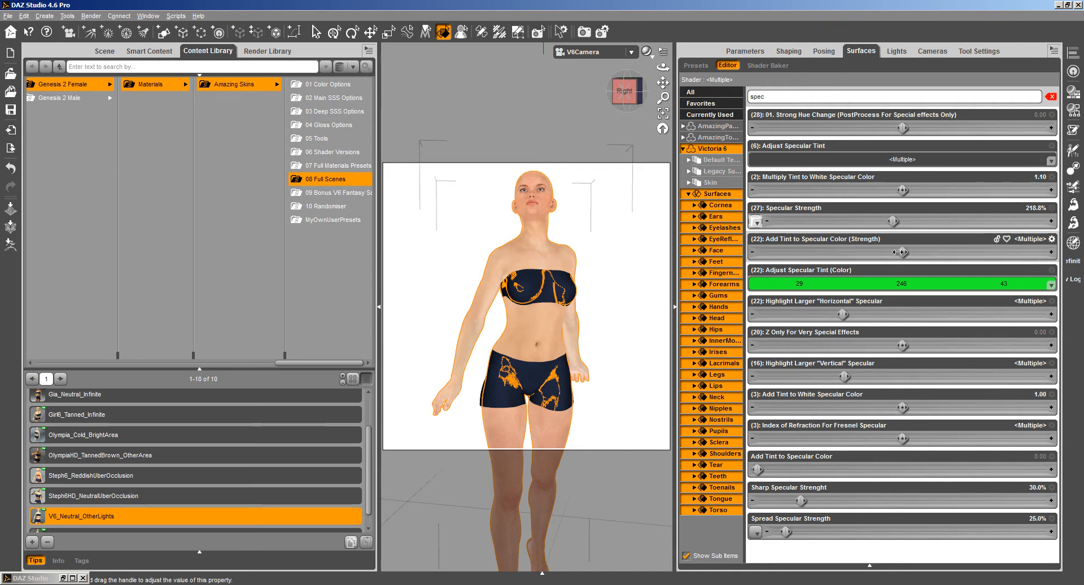
left_click_drag(902, 252, 976, 252)
left_click_drag(893, 221, 941, 221)
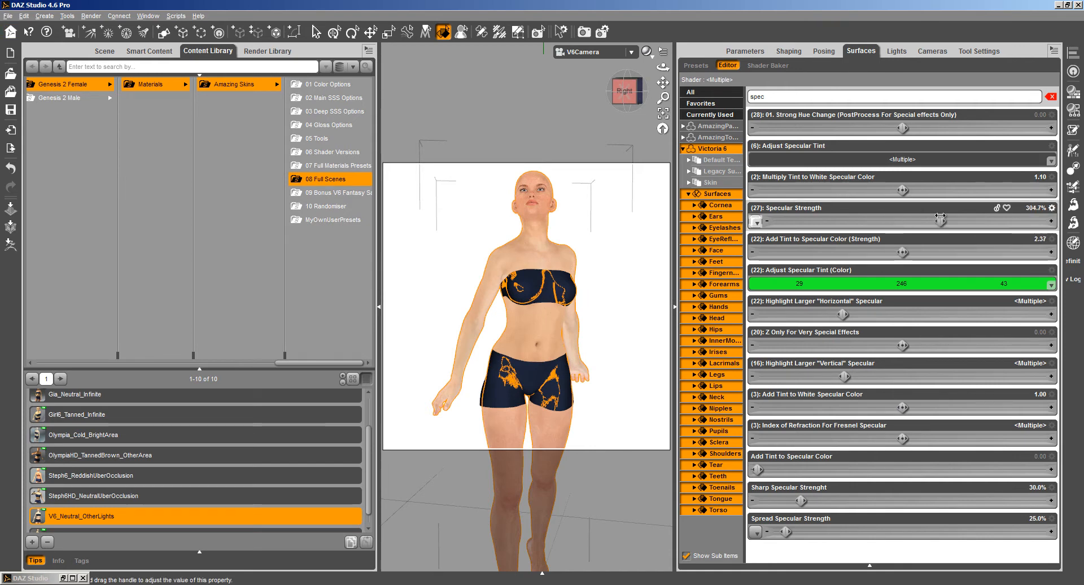
Render the figure's upper body from the front in Perspective View to check the highlights, and close the render without saving it
left_click(378, 306)
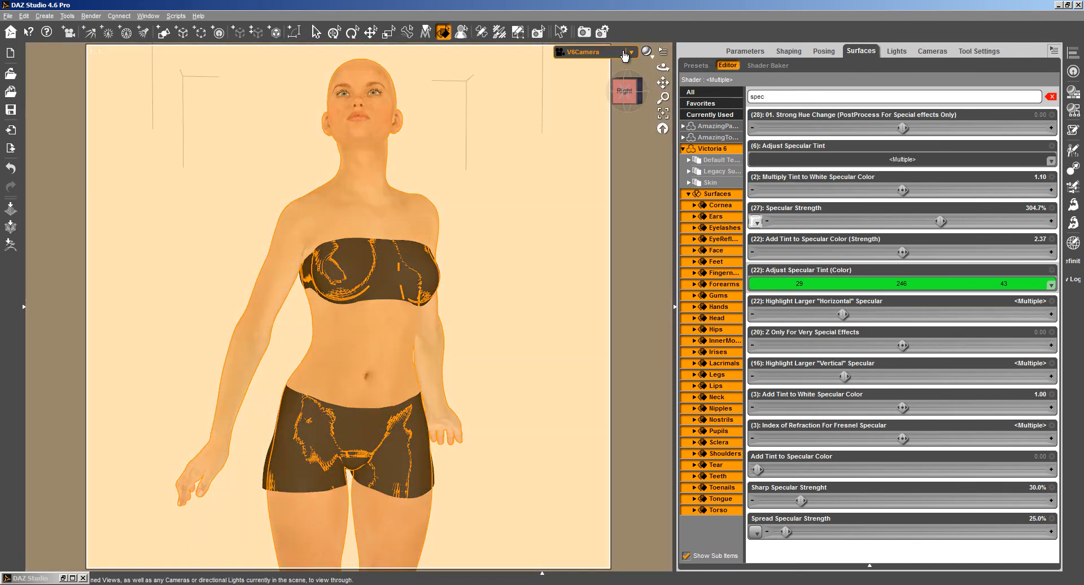
left_click(624, 55)
left_click(604, 65)
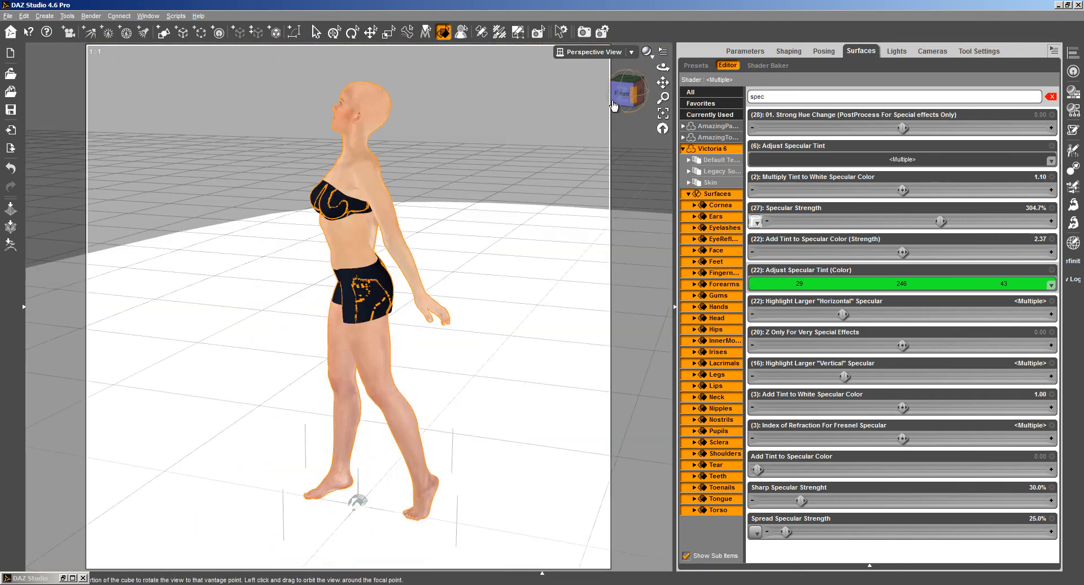
left_click_drag(664, 66, 457, 92)
scroll(457, 92, "up", 5)
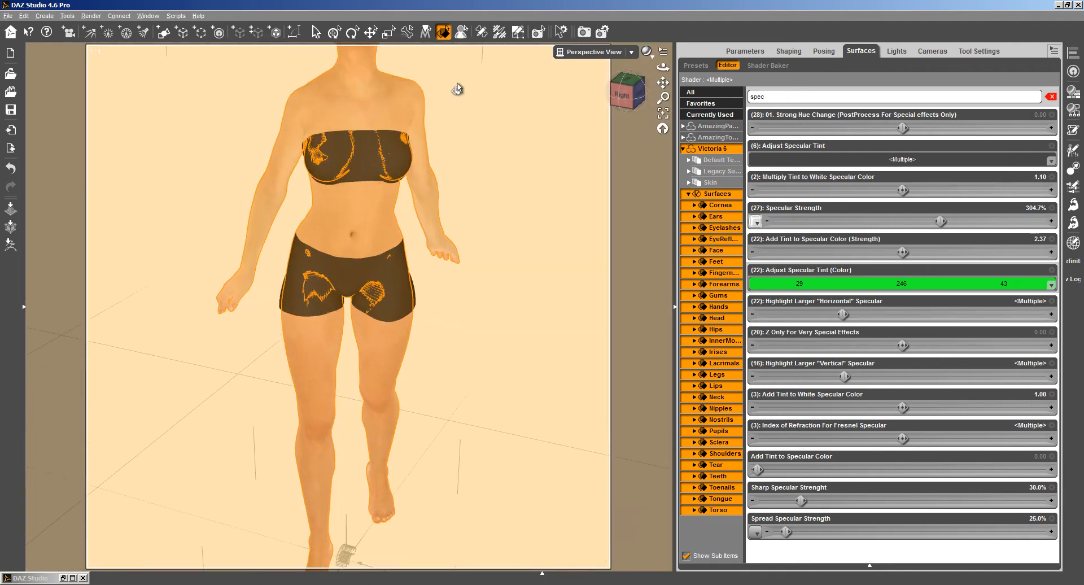
scroll(404, 112, "up", 5)
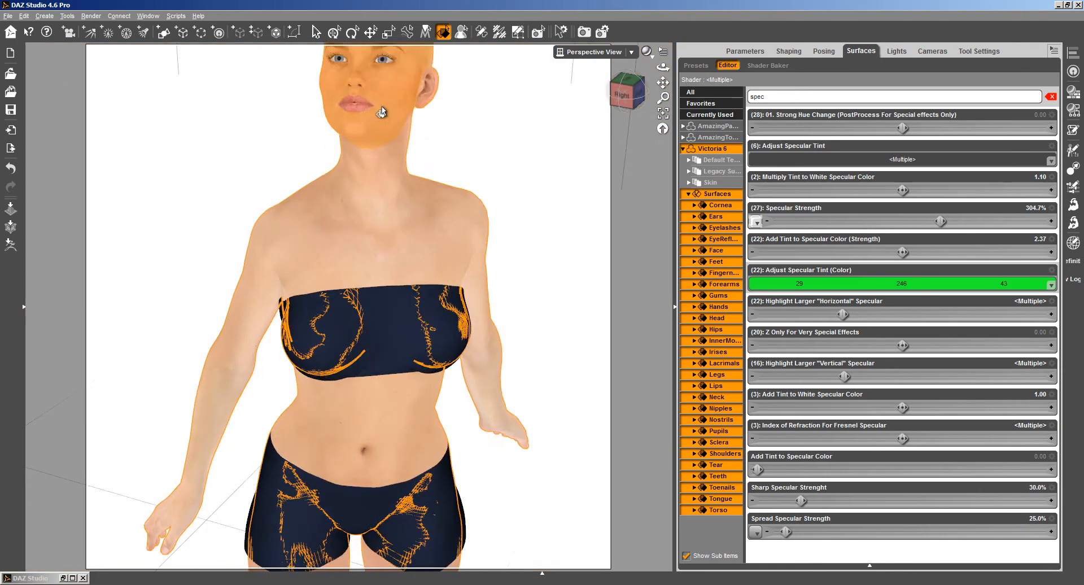
left_click(91, 16)
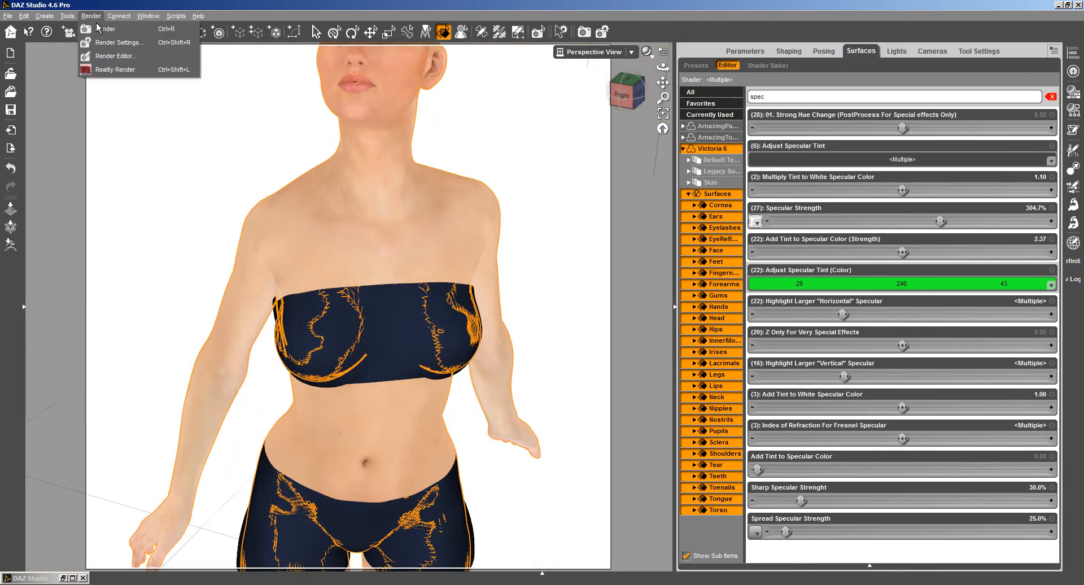
left_click(102, 29)
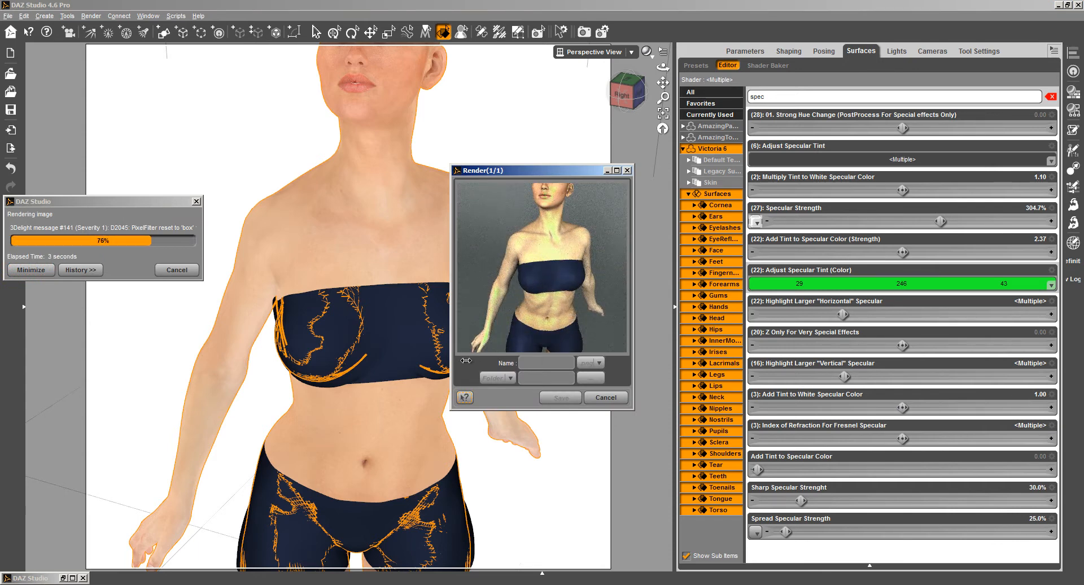
left_click(606, 398)
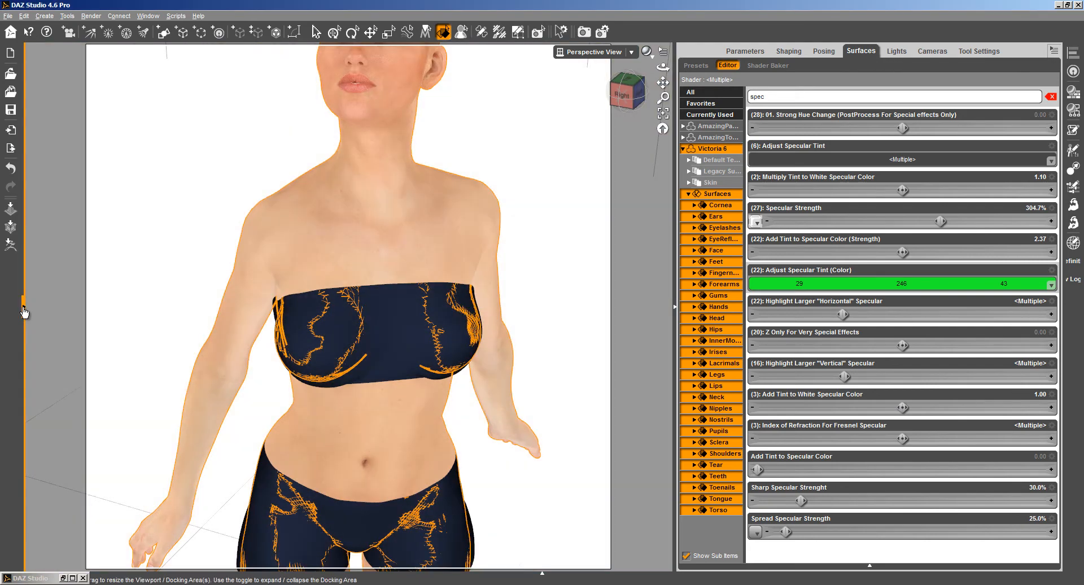
Examine the lights in the scene's BrightLightsInfiniteType_Variation group, selecting UberSphere_AmbientOnly and the FrontLeft light
left_click(23, 308)
left_click(105, 51)
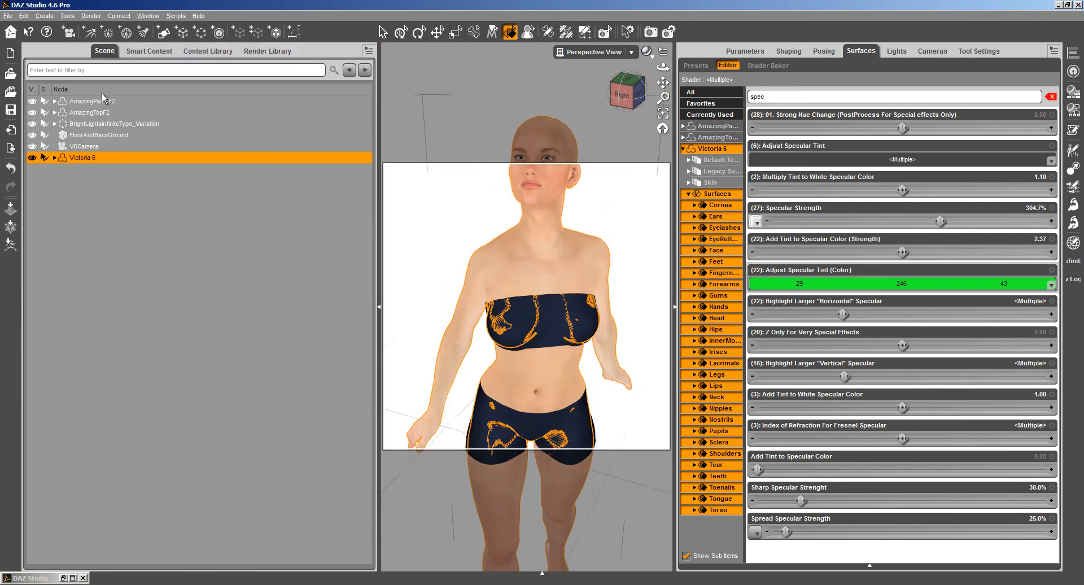
left_click(54, 123)
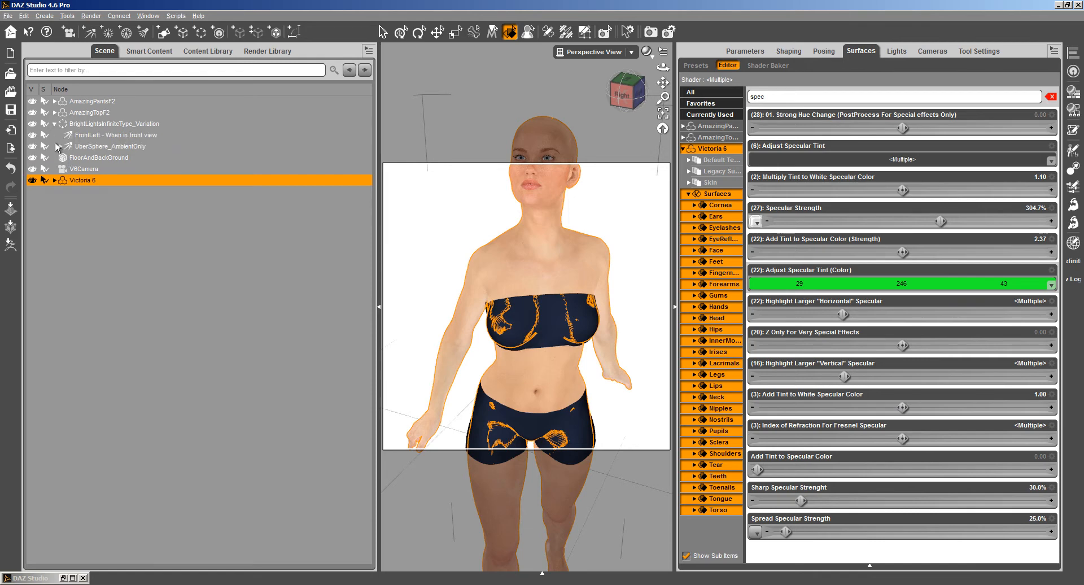
left_click(106, 146)
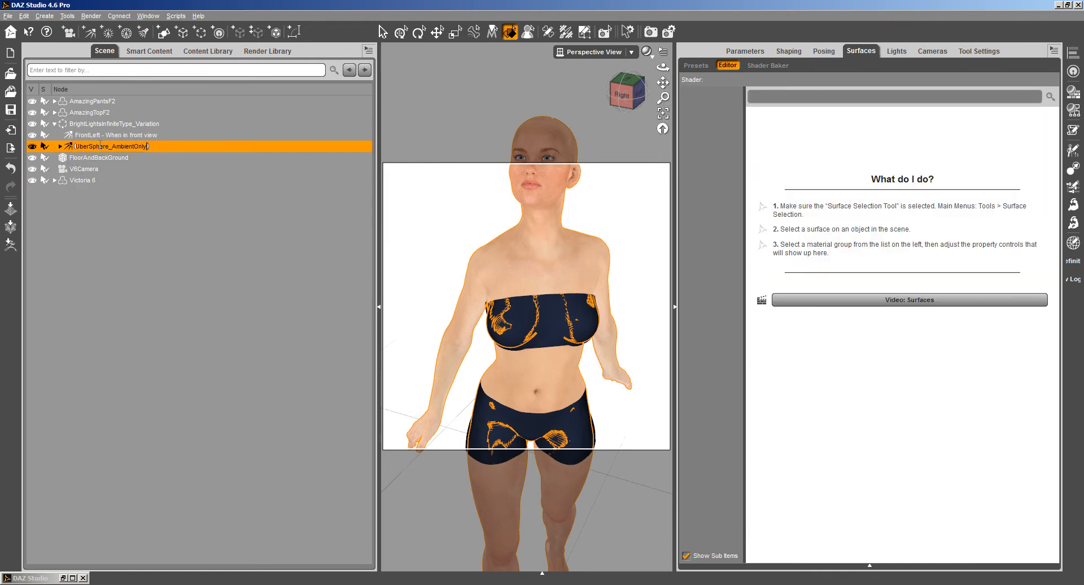
left_click(108, 136)
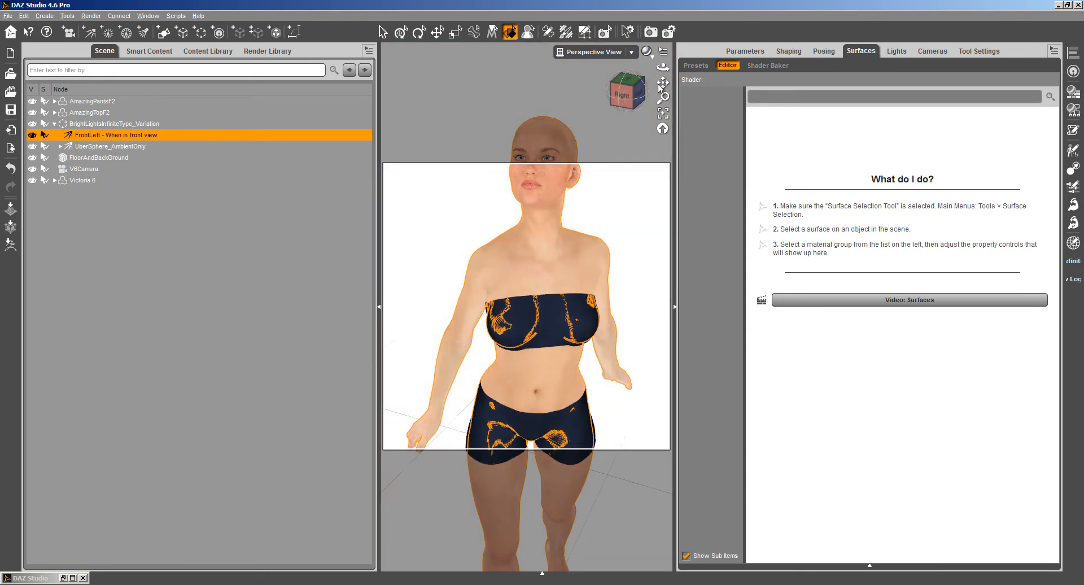
Select all surfaces sharing the torso's diffuse color map and set Highlight Larger "Horizontal" Specular to 0.30
left_click(530, 290)
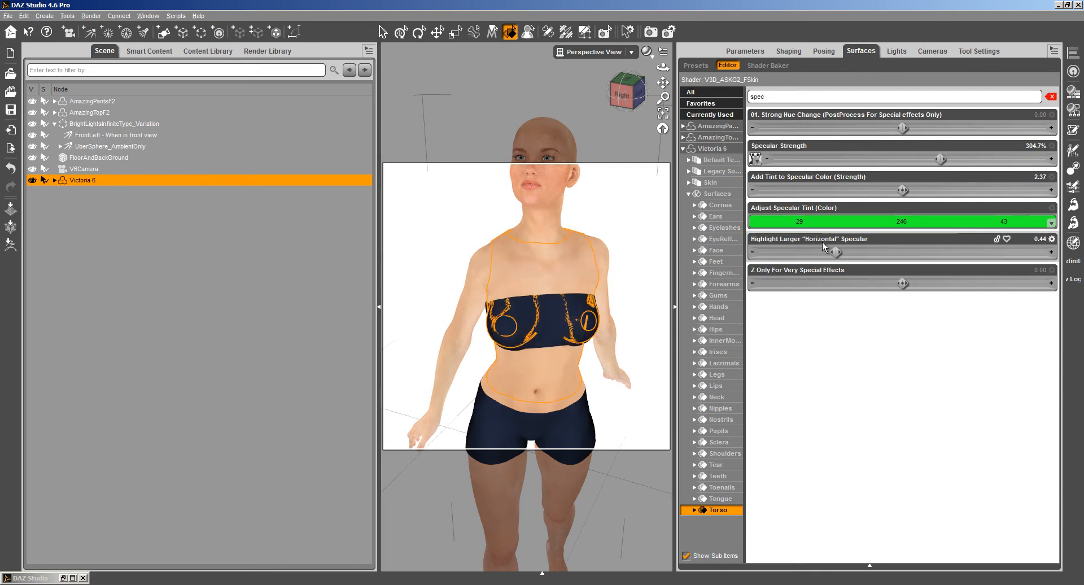
right_click(532, 265)
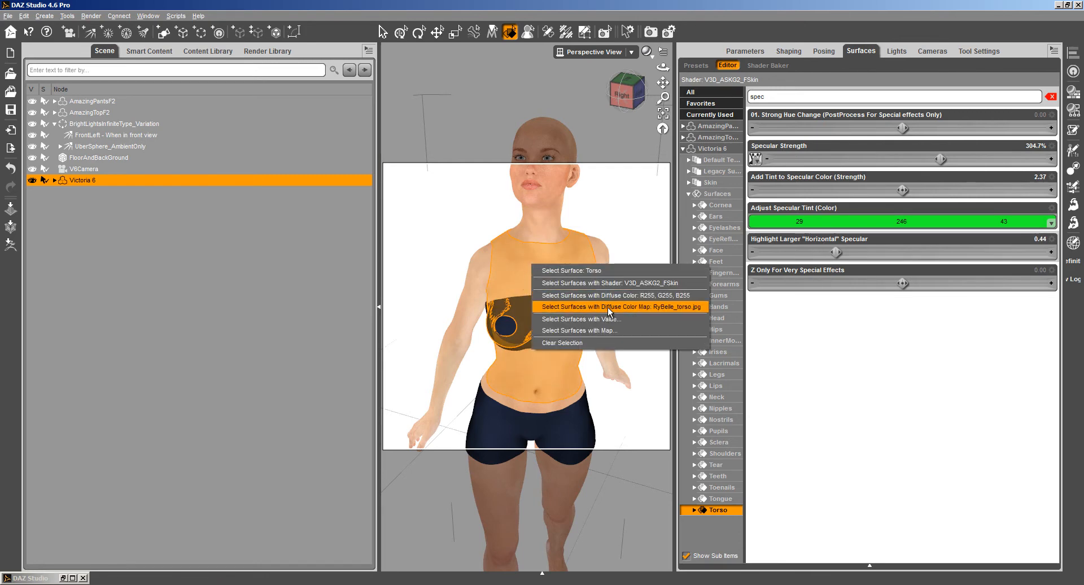
left_click(607, 308)
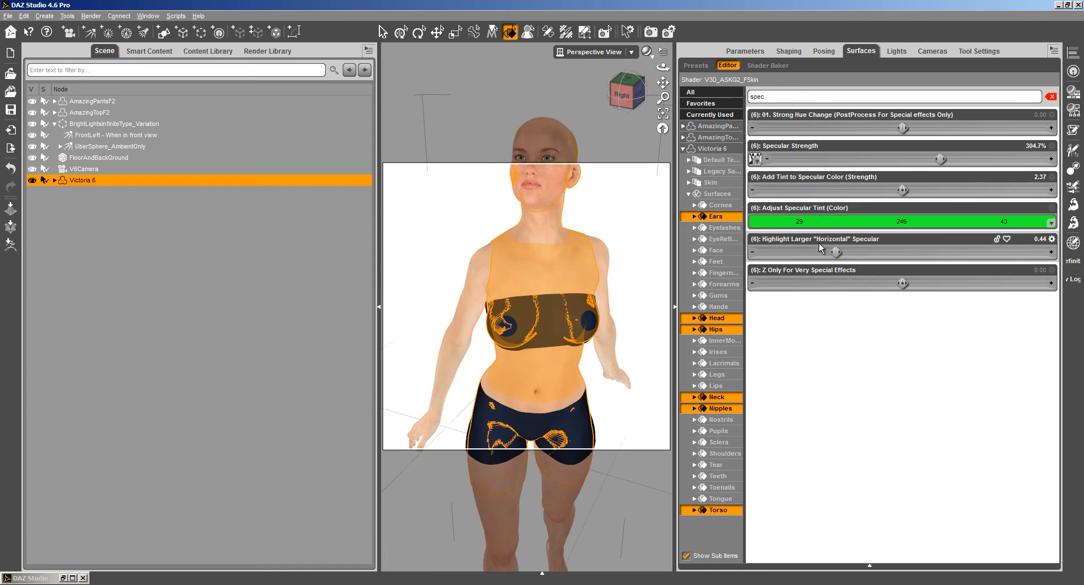
left_click_drag(837, 252, 761, 252)
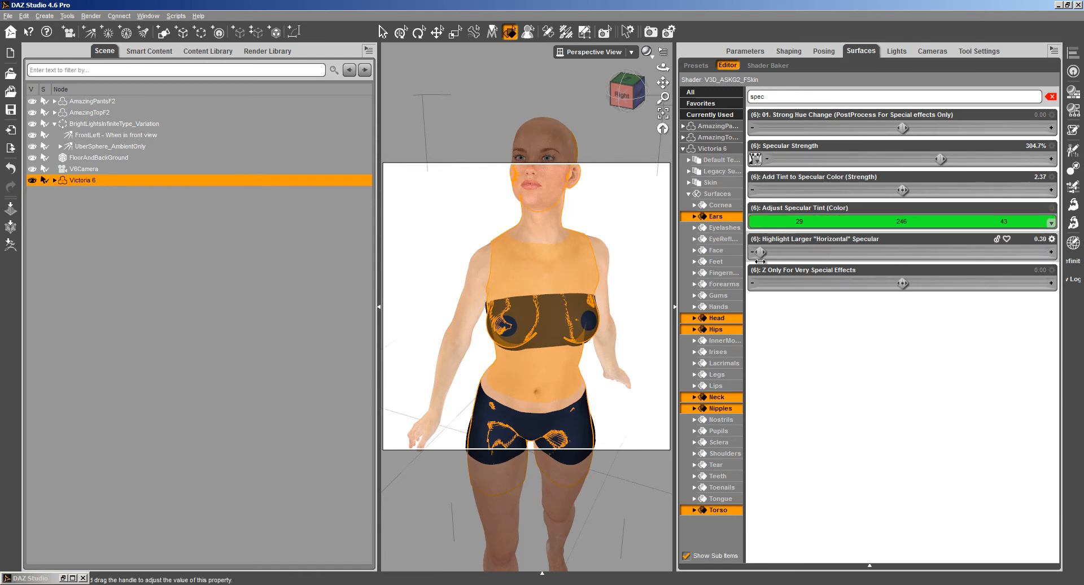
Render the figure to check the narrowed torso highlights, and close the render without saving it
left_click(91, 16)
left_click(97, 30)
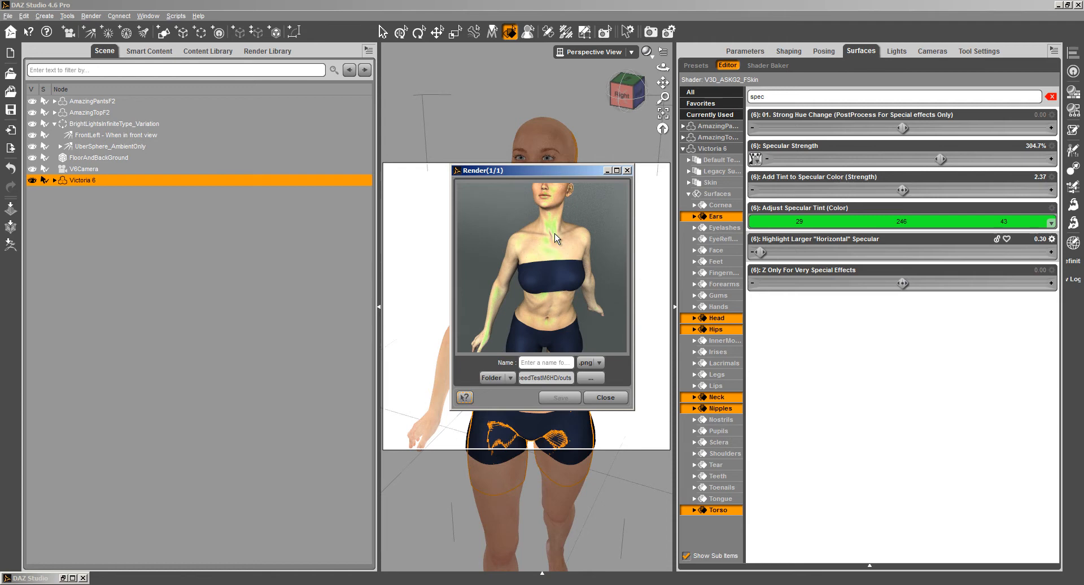
left_click(606, 398)
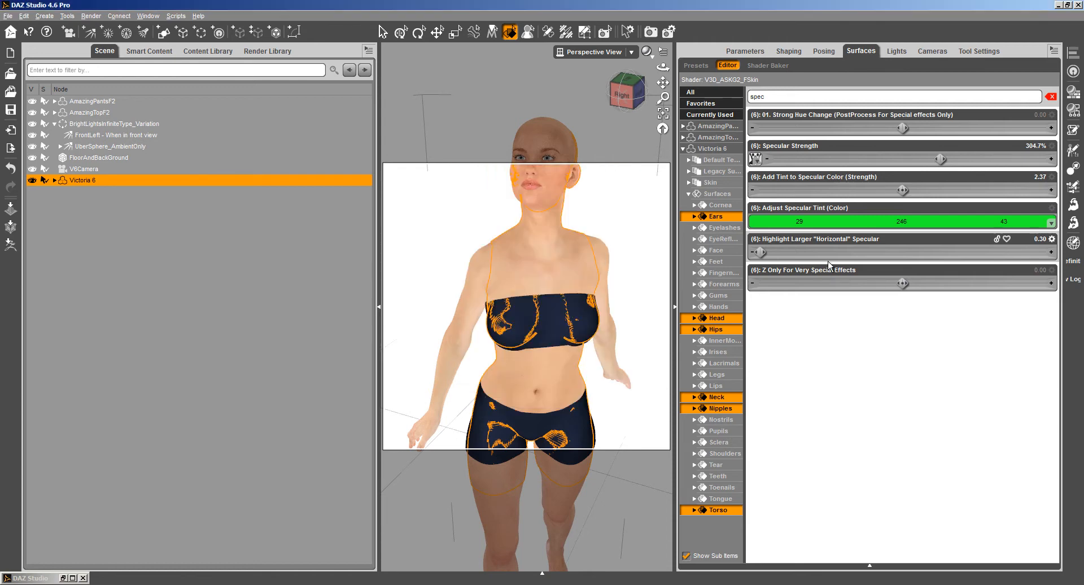
Set Highlight Larger "Horizontal" Specular to 0.47 and Specular Strength to 252.6% on the surfaces using the torso map
left_click_drag(940, 159, 839, 159)
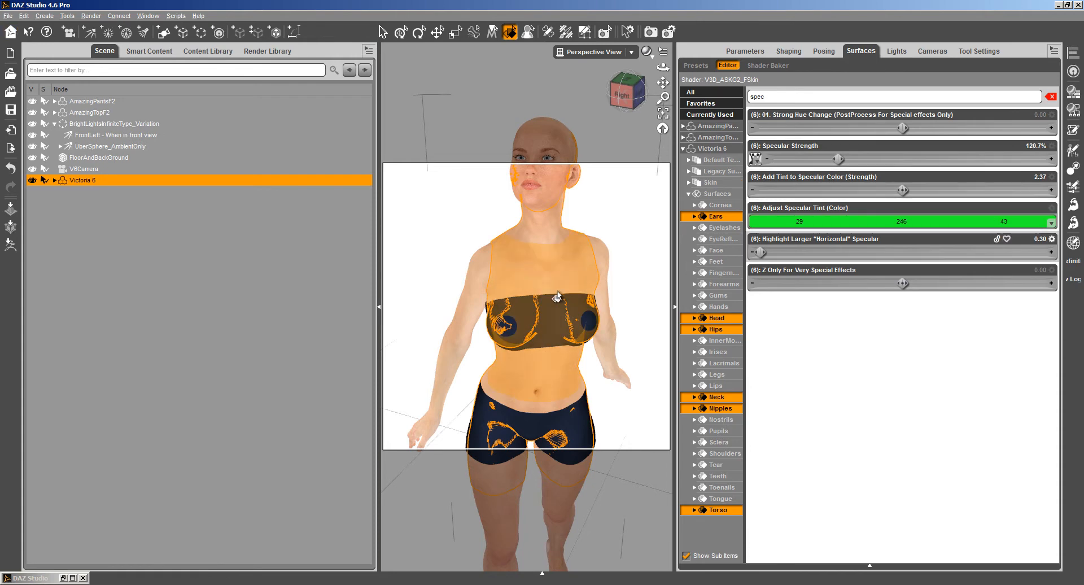
left_click_drag(761, 252, 905, 241)
left_click_drag(799, 252, 858, 251)
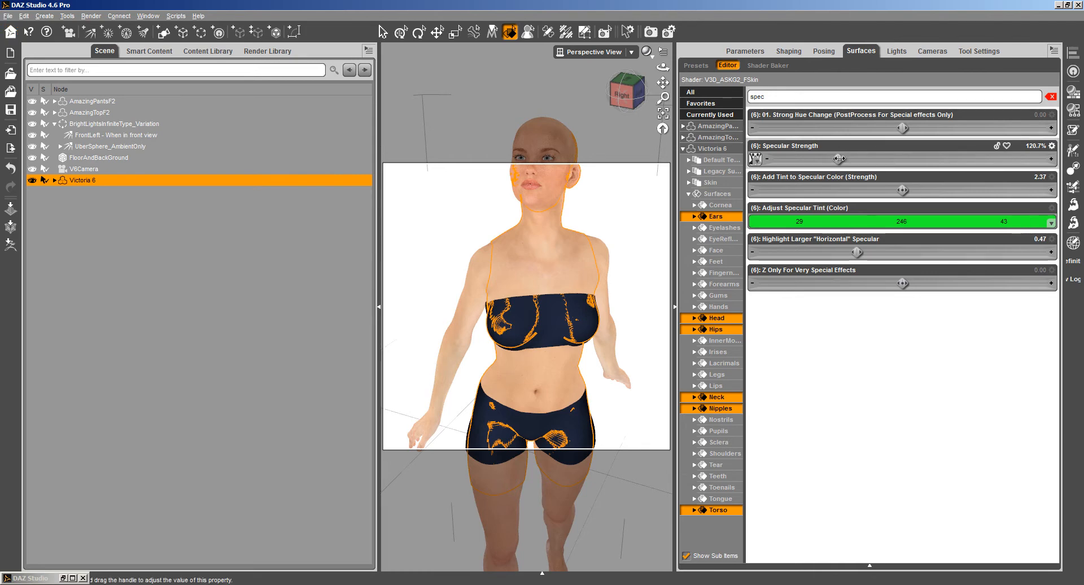
left_click_drag(839, 159, 911, 160)
Render the figure again with the adjusted specular values, and dismiss the render without saving it
left_click(91, 16)
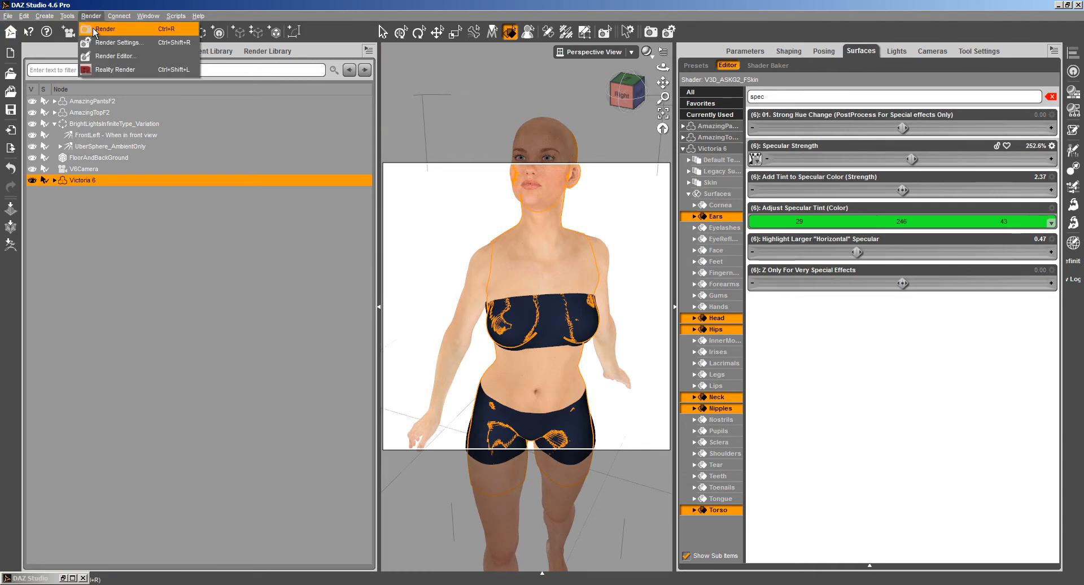
left_click(96, 24)
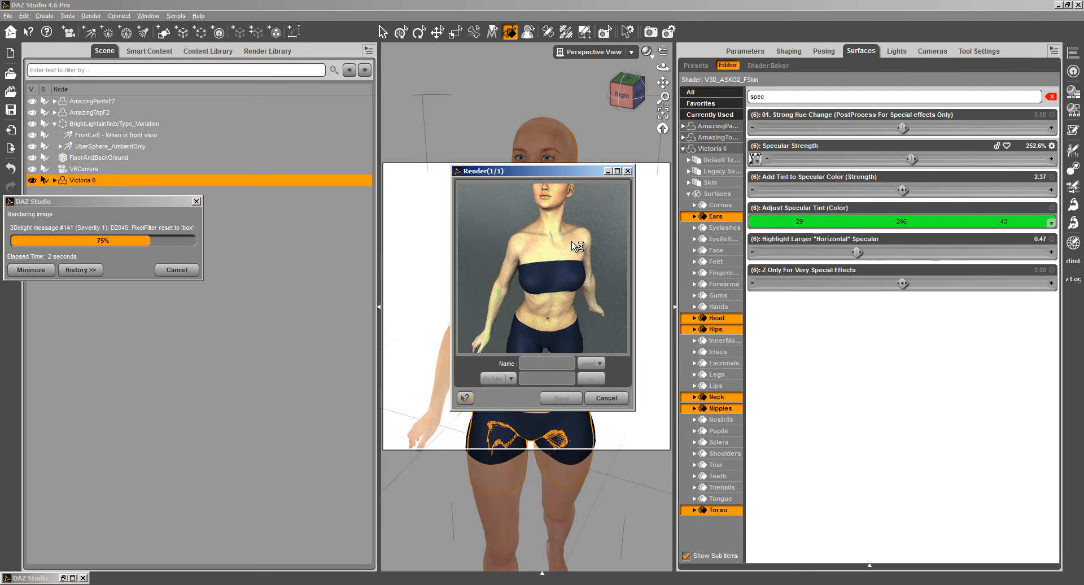
left_click(607, 398)
left_click_drag(664, 72, 694, 74)
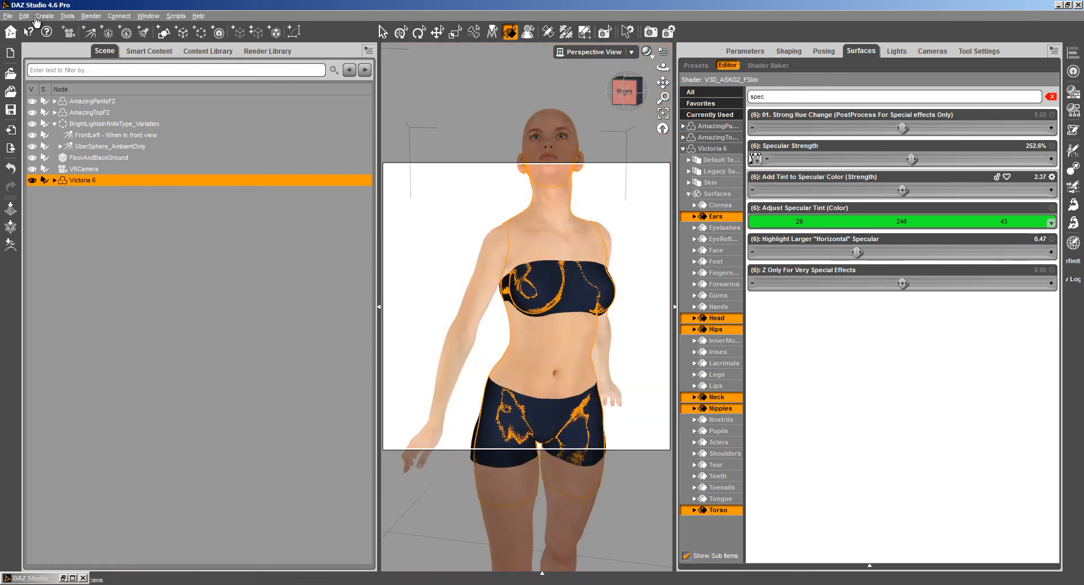
Save the modified skin shader as a shader definition asset named WithCookTorrance in the SubProjects folder, with Product as product name
left_click(8, 16)
mouse_move(56, 94)
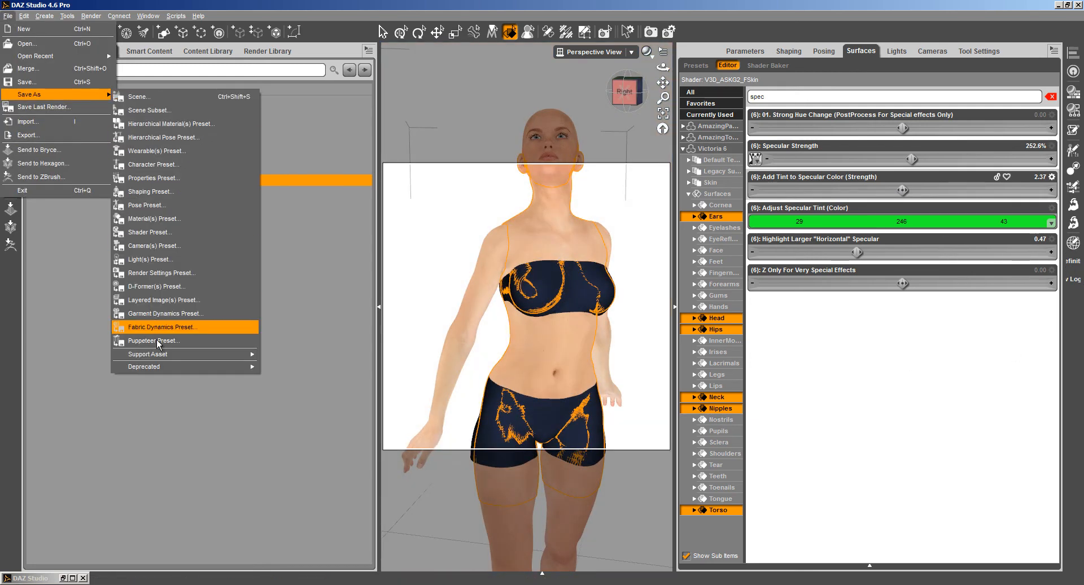
mouse_move(160, 354)
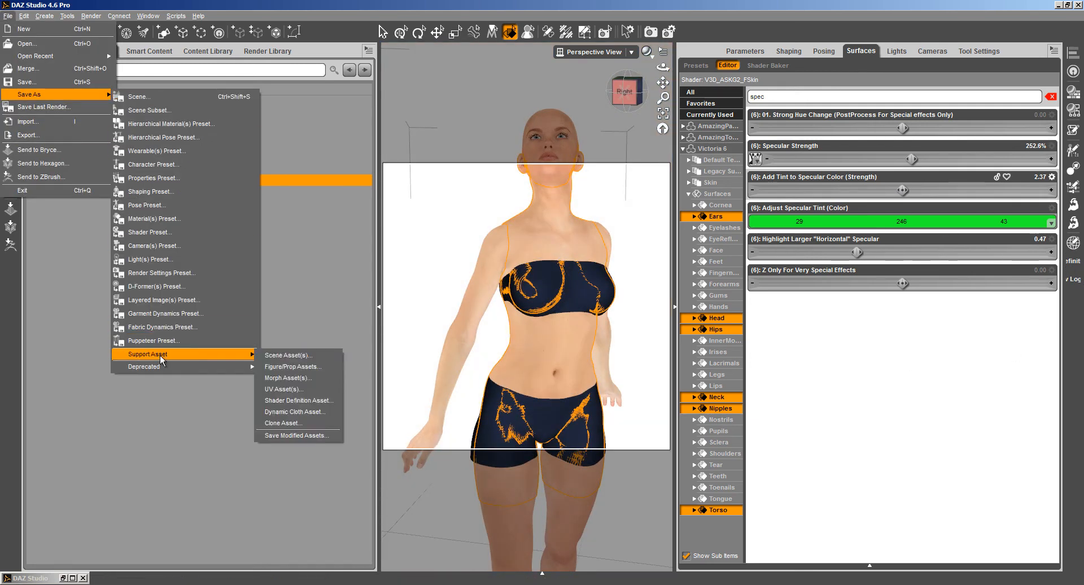
left_click(298, 400)
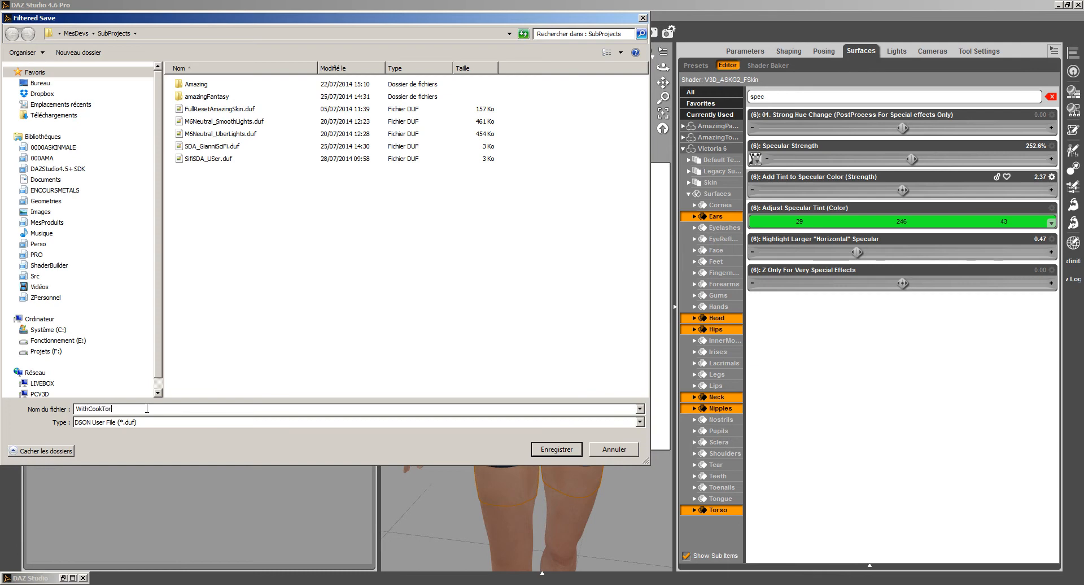
key("Return")
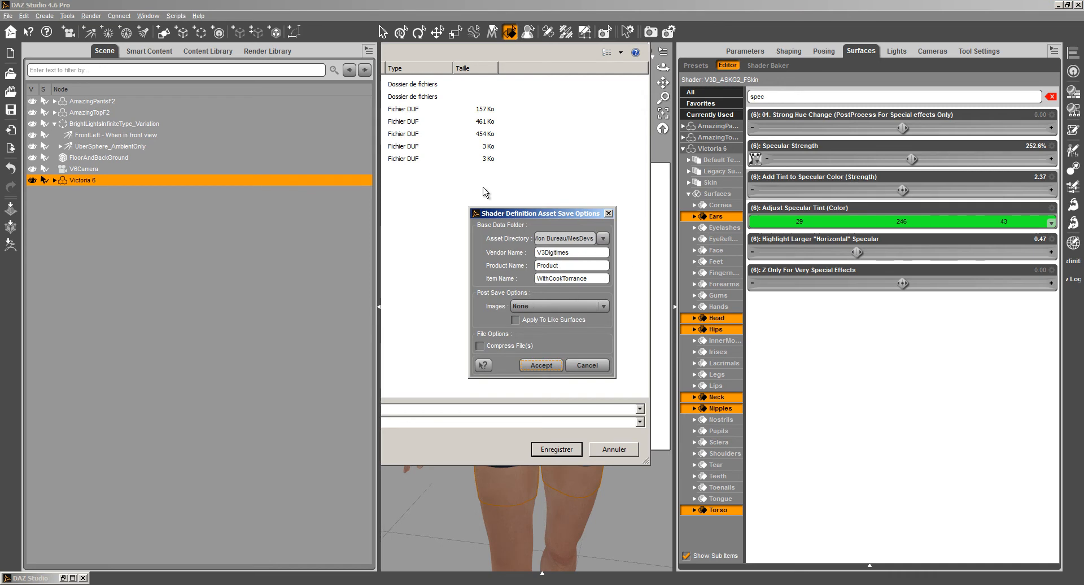
left_click(540, 366)
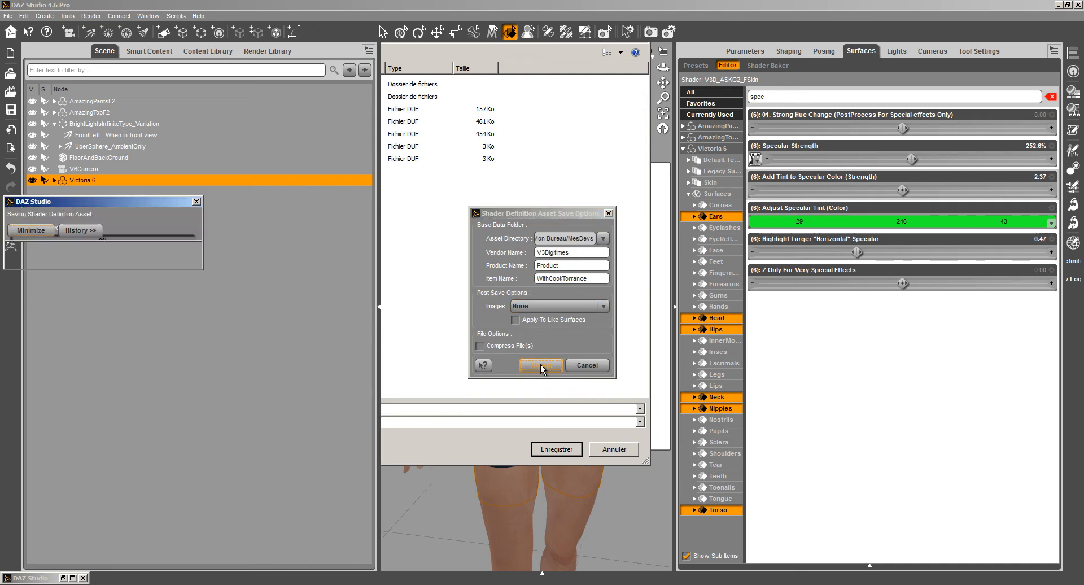
Apply the saved WithCookTorrance shader from the MesDevs SubProjects folder to the selected torso-map surfaces
left_click(209, 51)
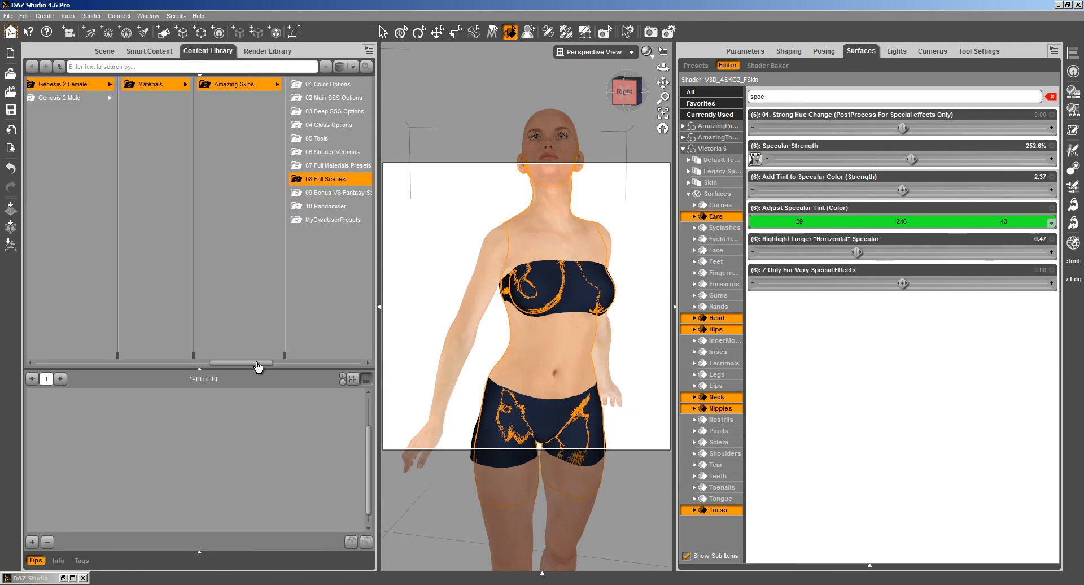
left_click_drag(261, 362, 76, 361)
left_click(177, 137)
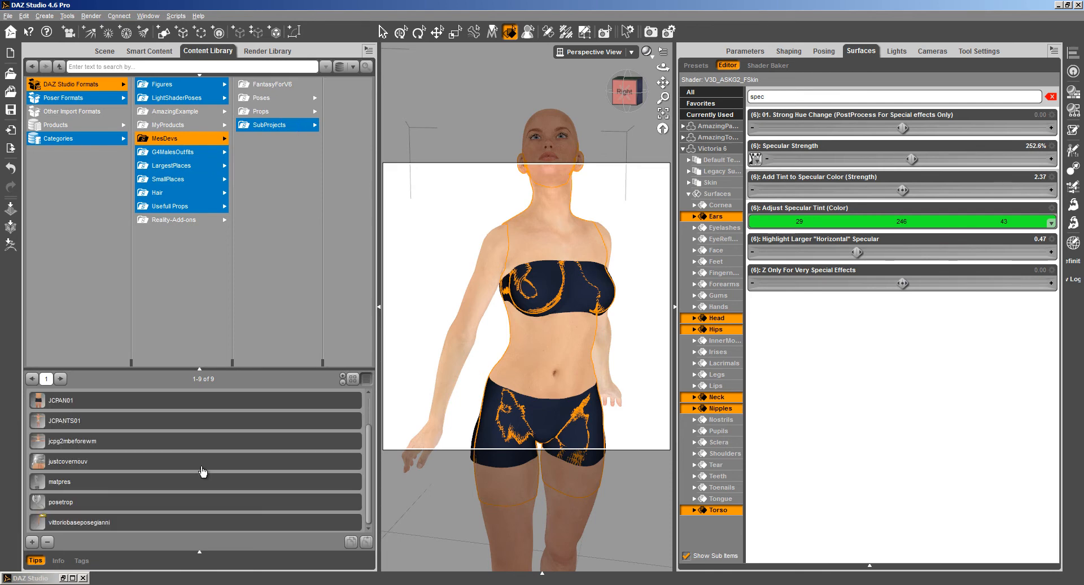
left_click(282, 125)
double_click(164, 502)
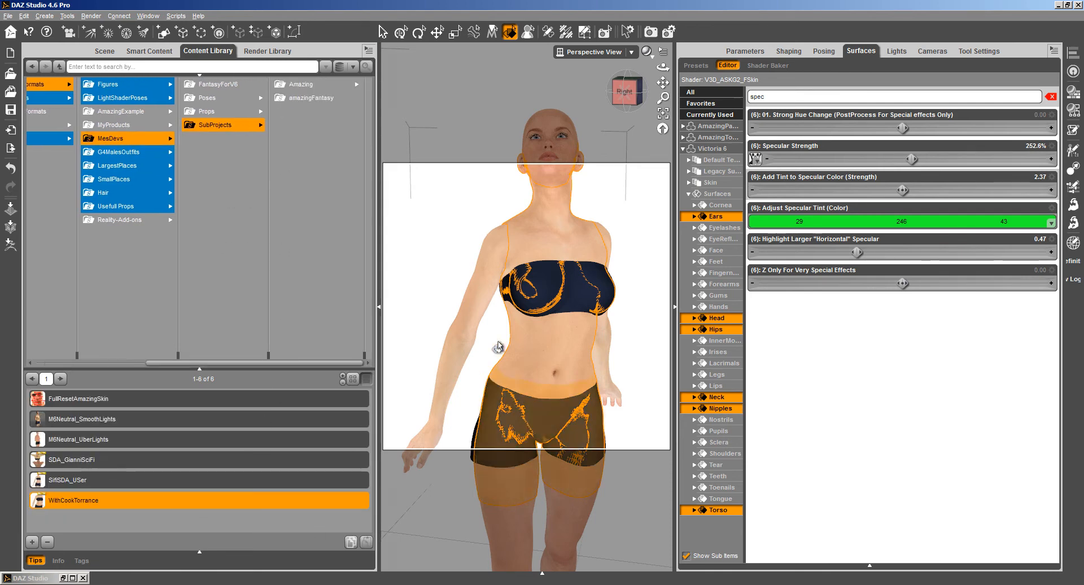
Apply the WithCookTorrance shader to all of Victoria 6's Skin surfaces plus the fingernails and toenails
left_click(713, 183)
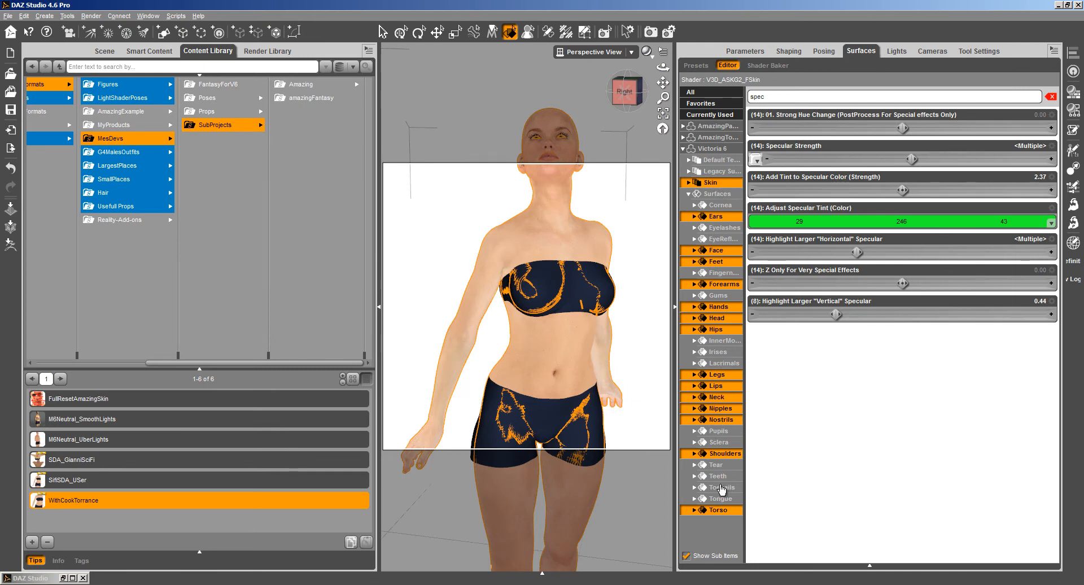
left_click(723, 489, "ctrl")
left_click(726, 273, "ctrl")
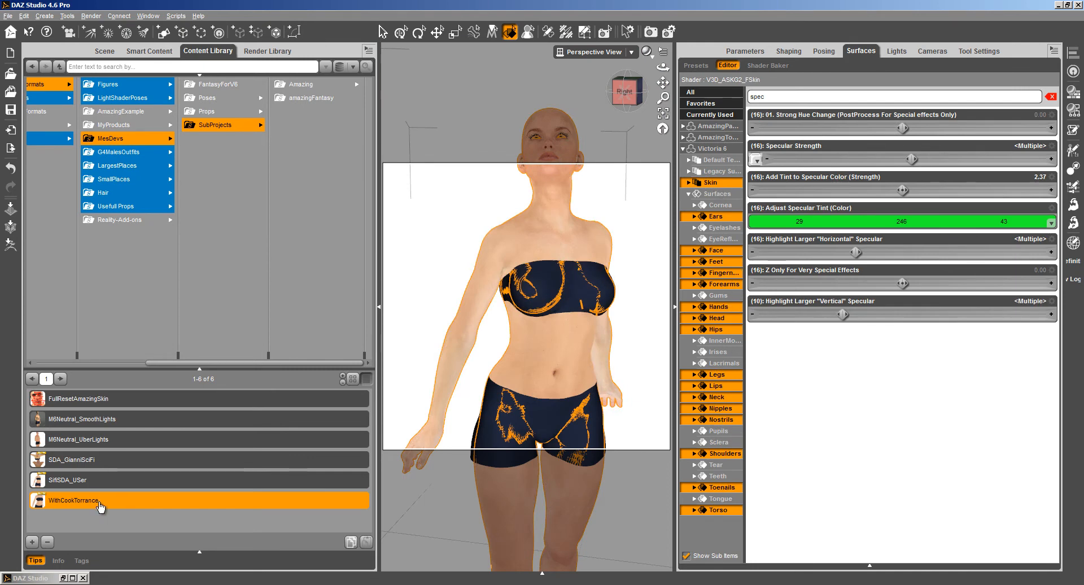
double_click(99, 503)
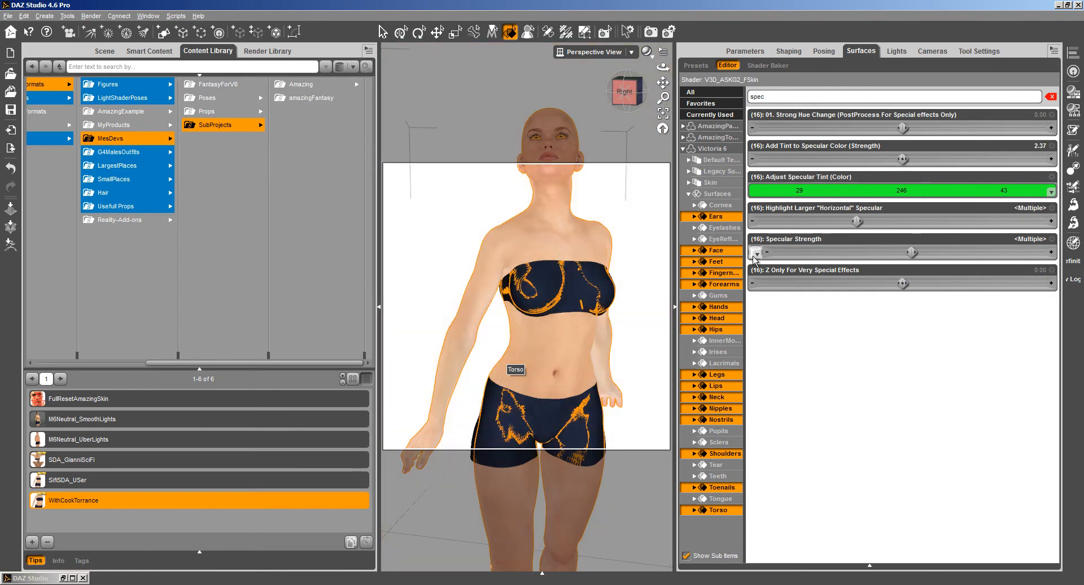
Set the skin's Adjust Specular Tint color to 212, 240, 246 and Add Tint to Specular Color strength to 0.87
scroll(428, 372, "down", 1)
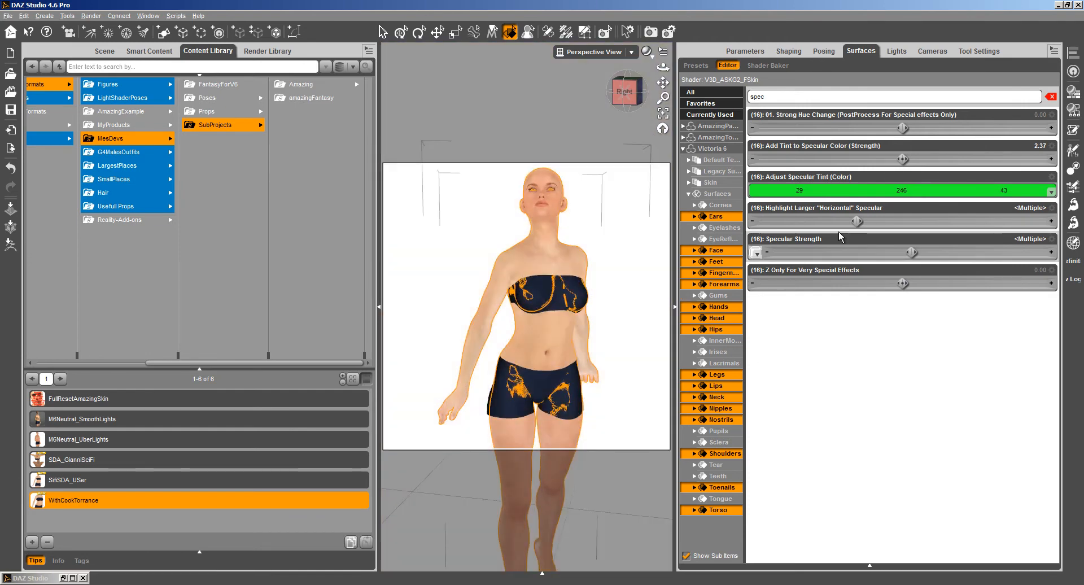
left_click(874, 194)
left_click(599, 310)
left_click(604, 380)
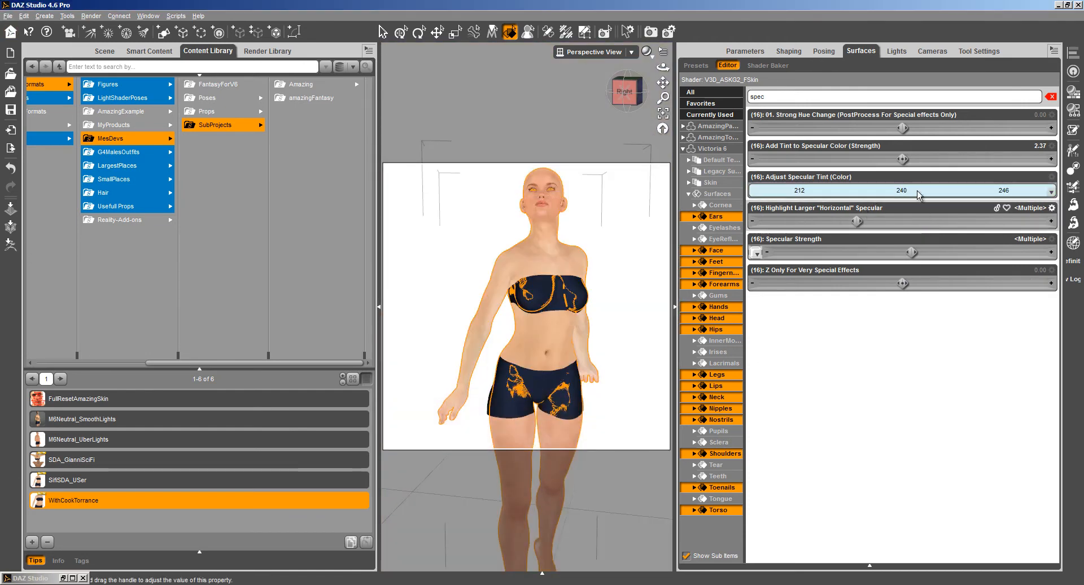
left_click_drag(895, 163, 834, 164)
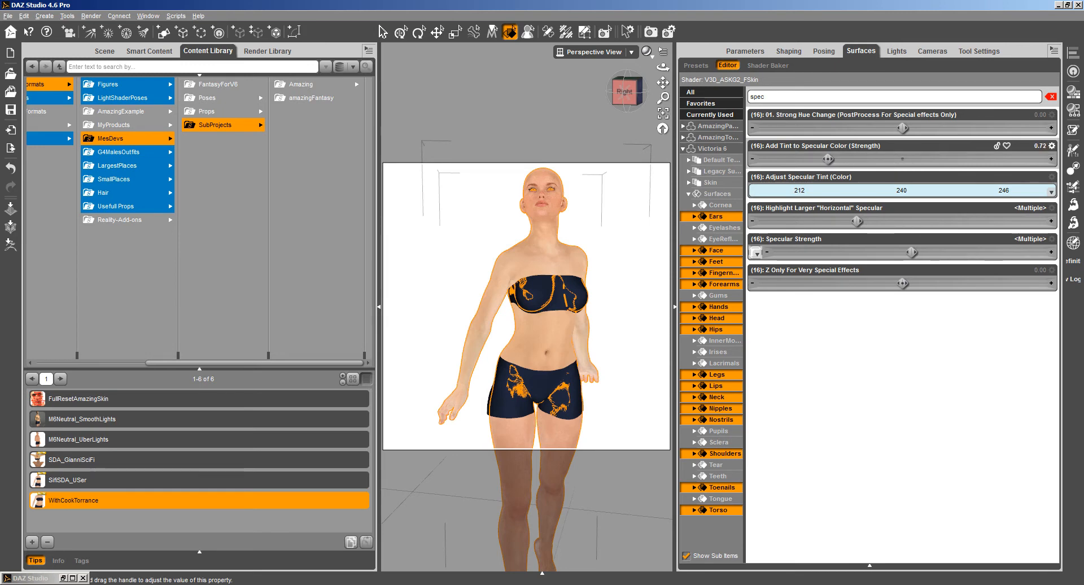
left_click_drag(828, 158, 833, 158)
Set the skin surfaces' Highlight Larger "Horizontal" Specular to 0.45 and Specular Strength to 151.3%
left_click_drag(912, 252, 840, 222)
scroll(568, 222, "up", 2)
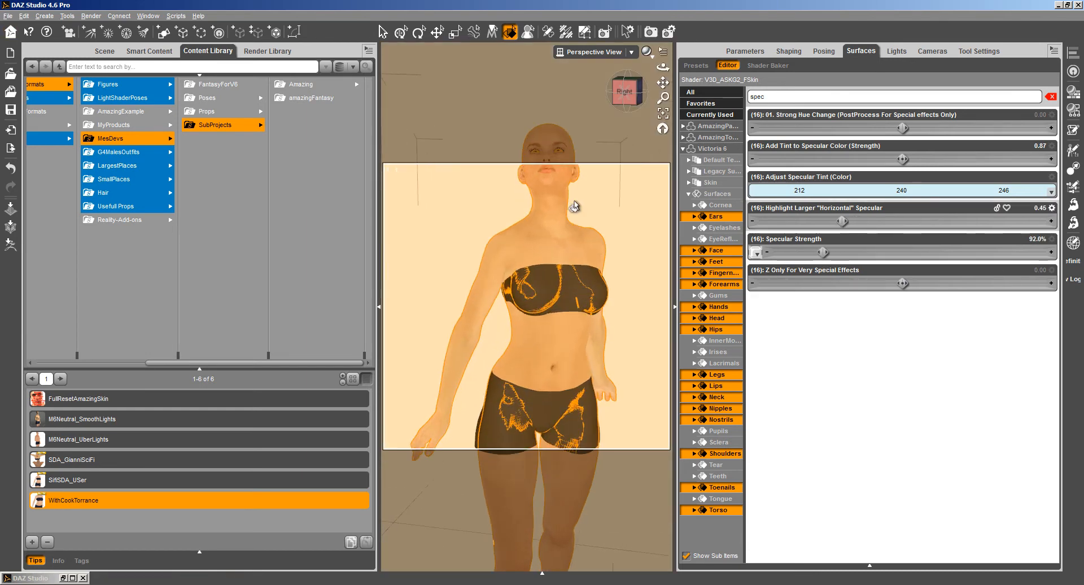
left_click_drag(662, 83, 638, 117)
scroll(639, 118, "up", 2)
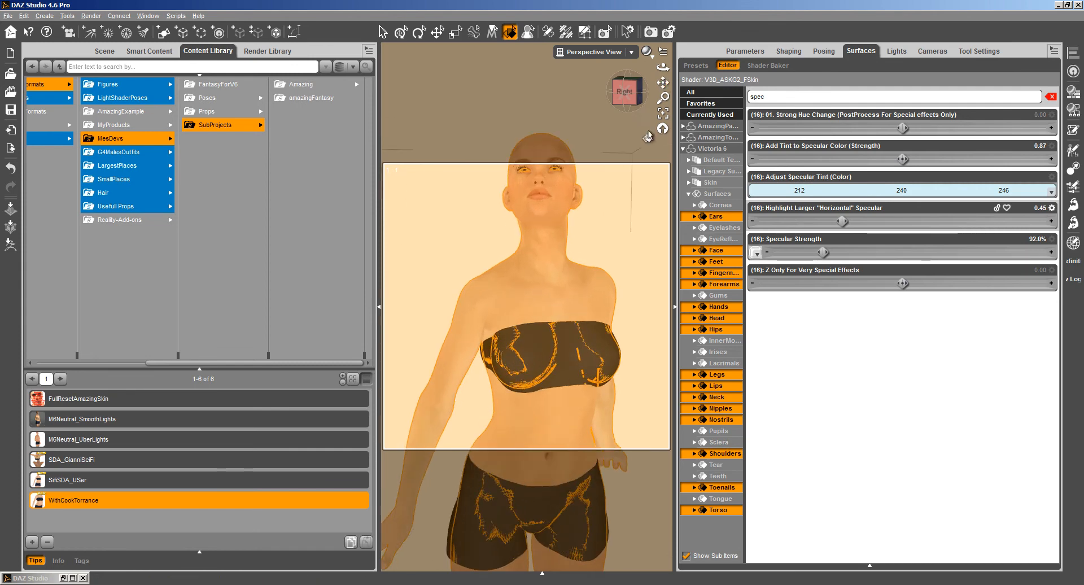
left_click_drag(825, 251, 856, 243)
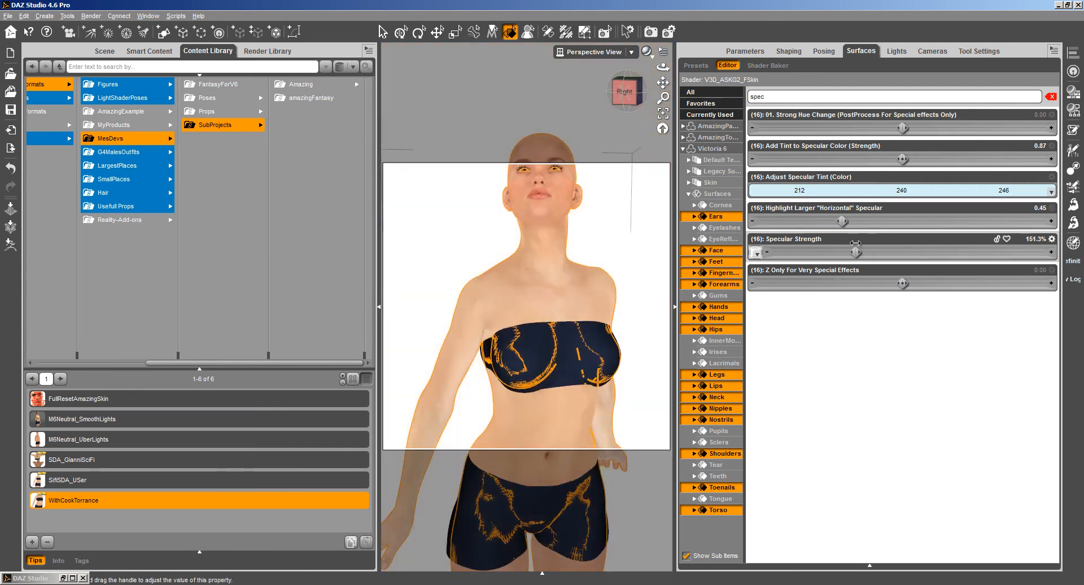
Render the upper body to check the pale blue highlights, and close the render without saving it
left_click(90, 16)
left_click(99, 26)
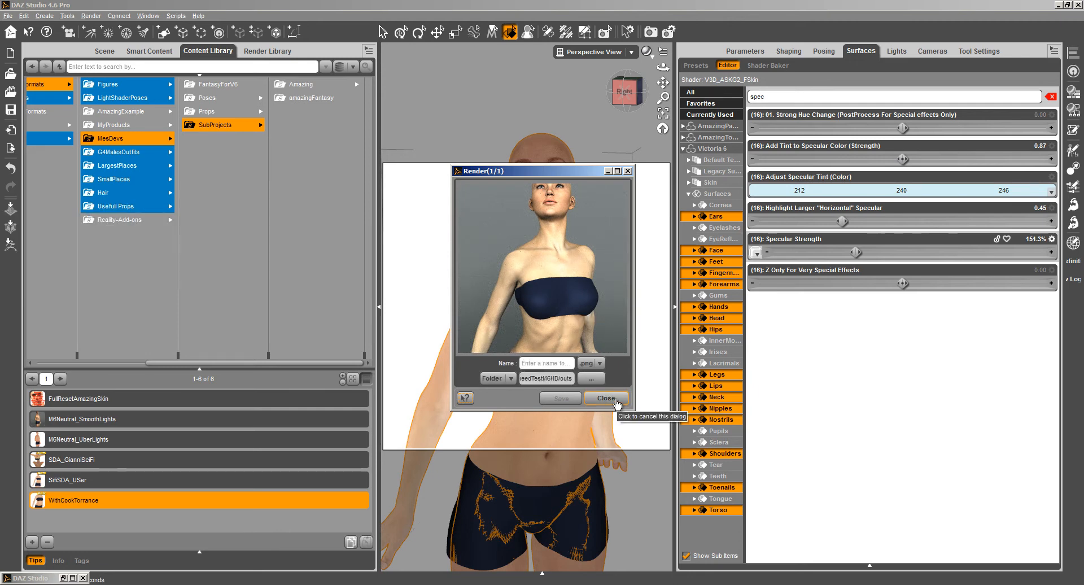
left_click(606, 398)
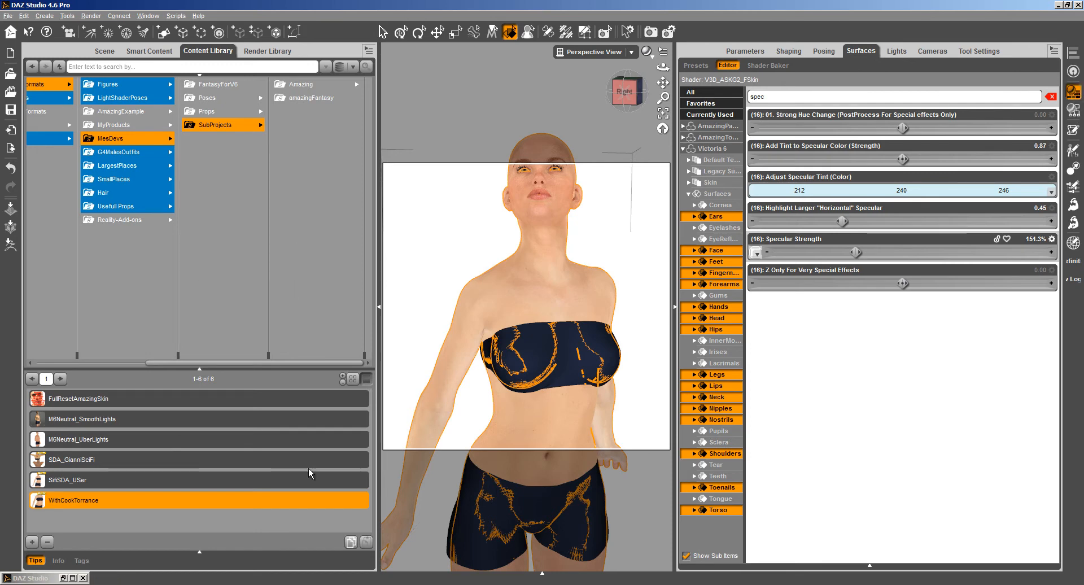
Select the Forearms surface and import its material from the scene into the Shader Mixer
left_click(431, 411)
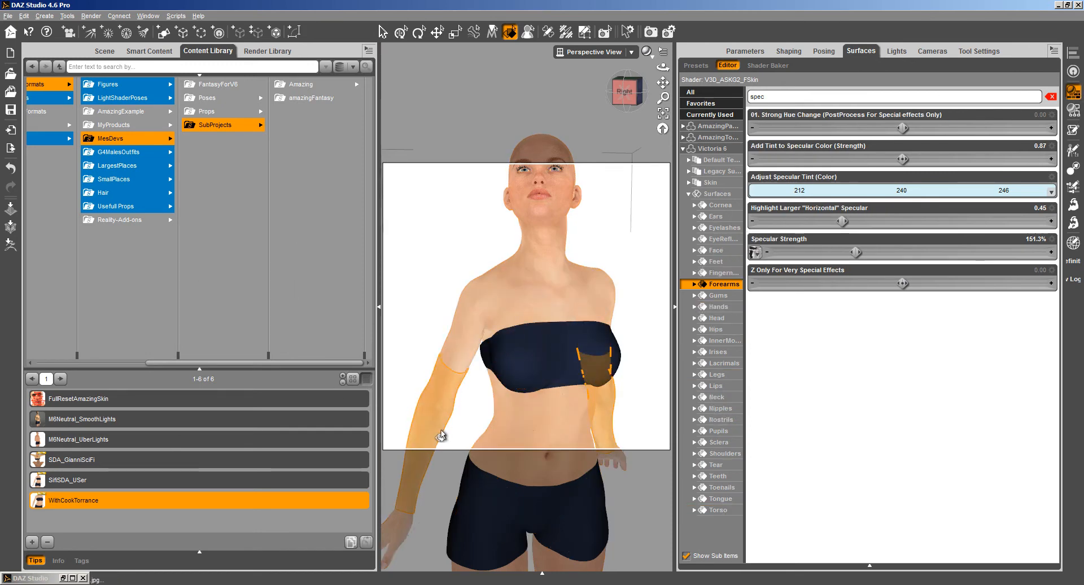
left_click(72, 578)
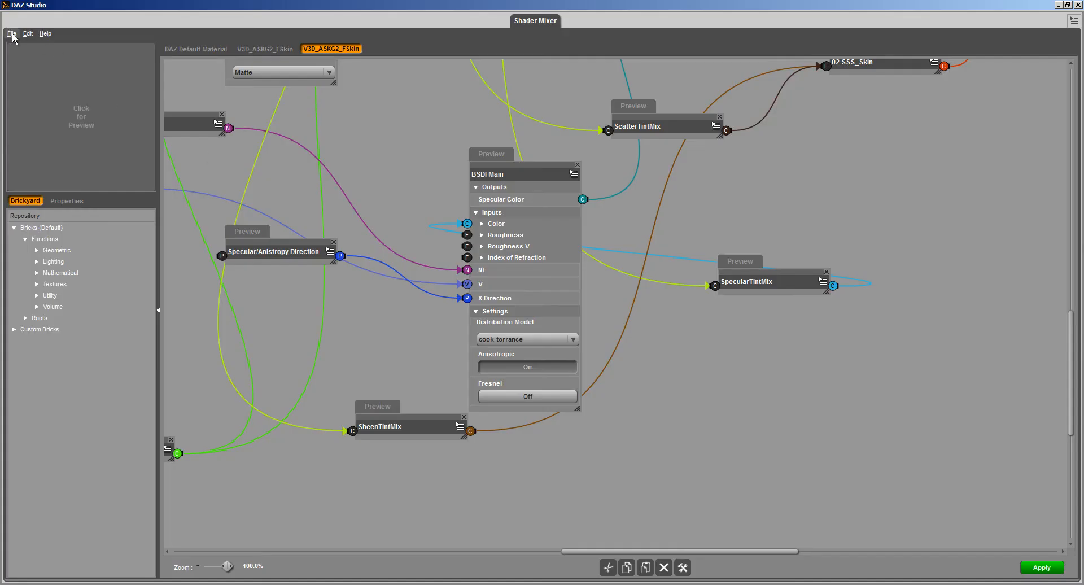
left_click(12, 35)
left_click(40, 104)
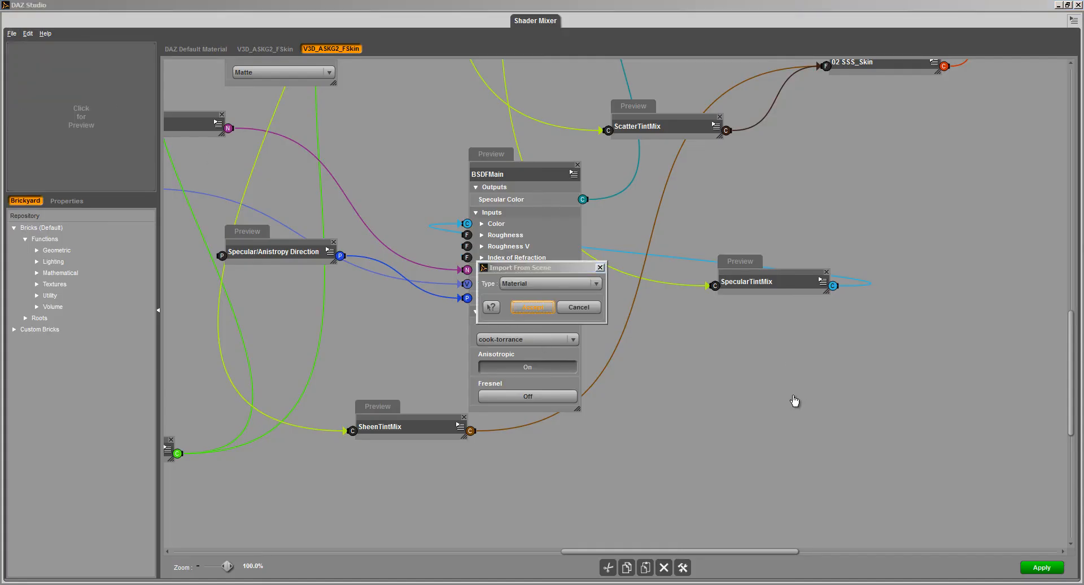
scroll(720, 306, "down", 6)
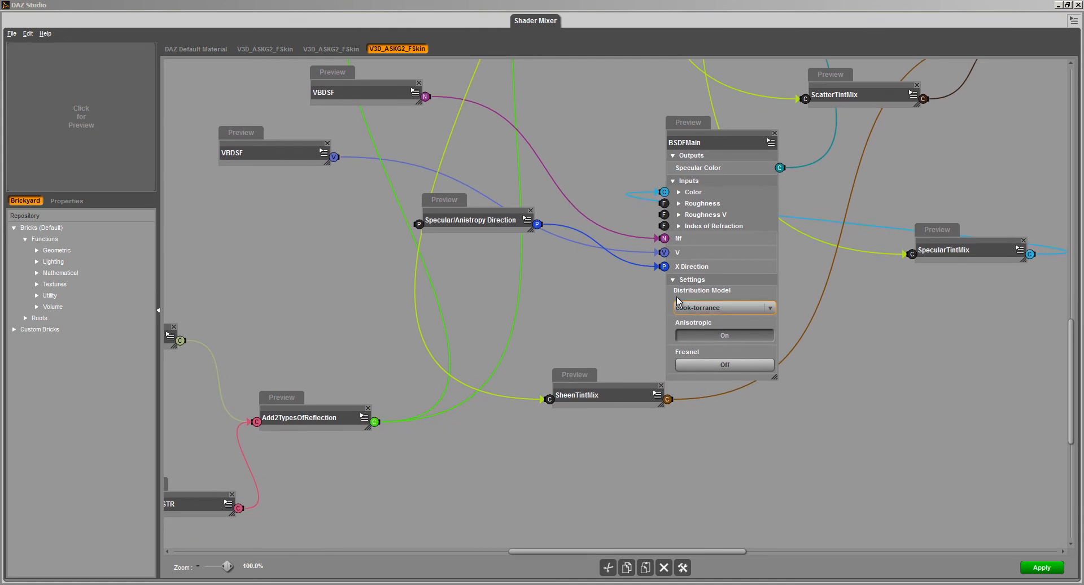
Set the BSDFMain brick's distribution model to blinn with Fresnel on, and apply the shader to the forearms
left_click(741, 313)
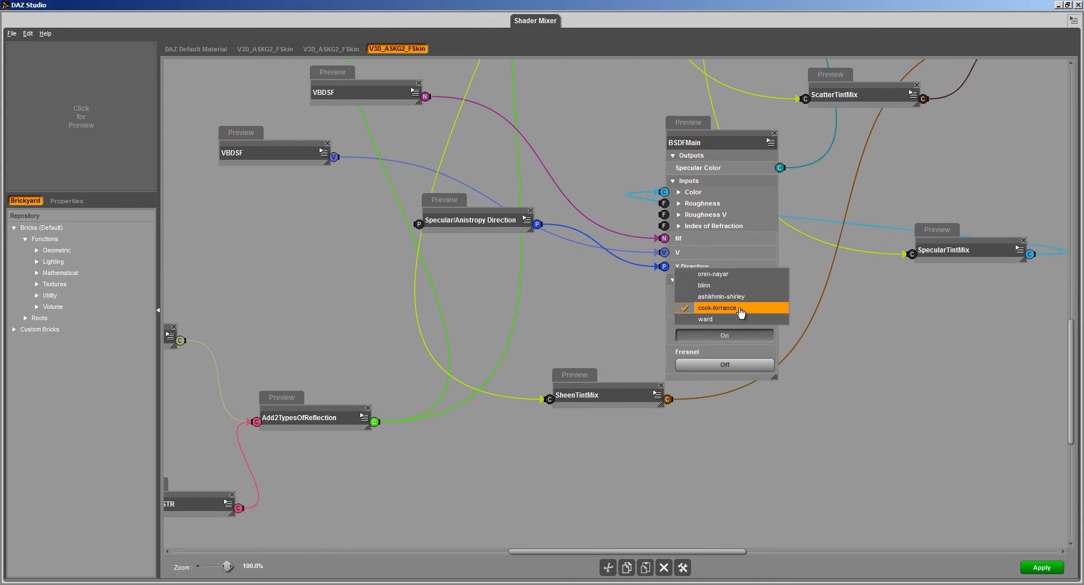
left_click(735, 277)
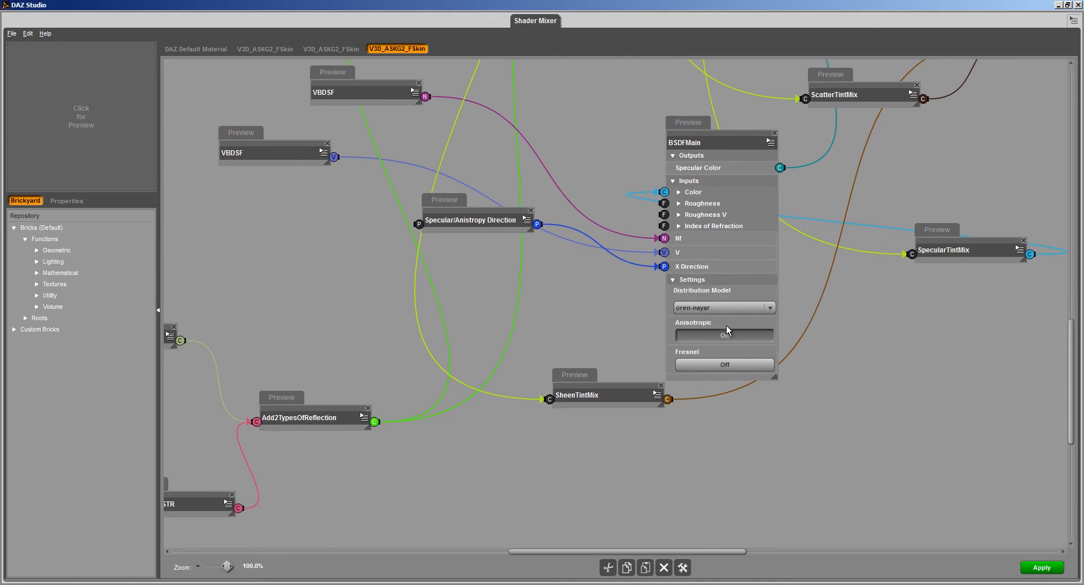
left_click(717, 310)
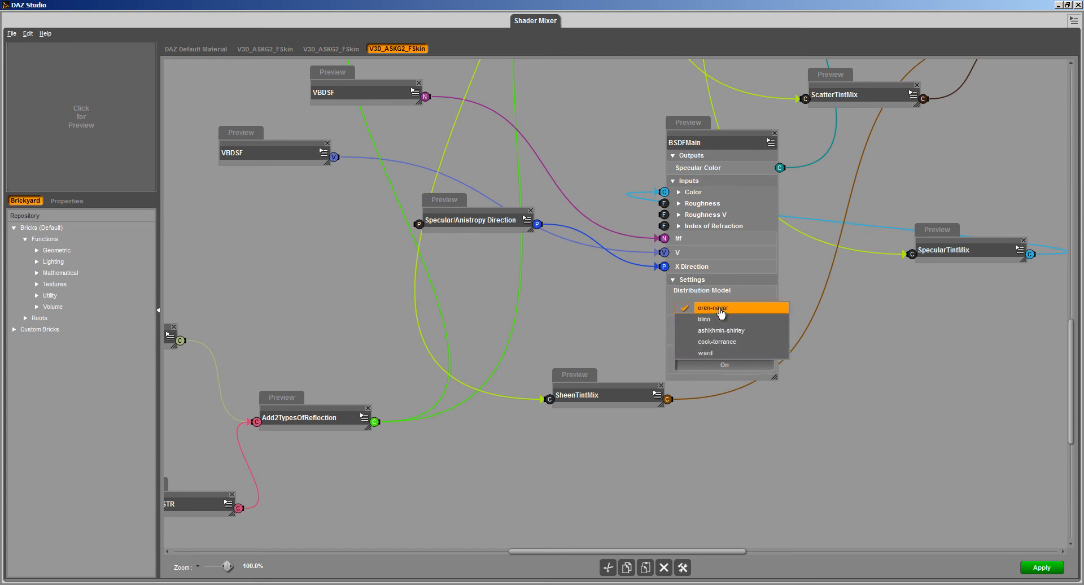
left_click(726, 319)
left_click(724, 317)
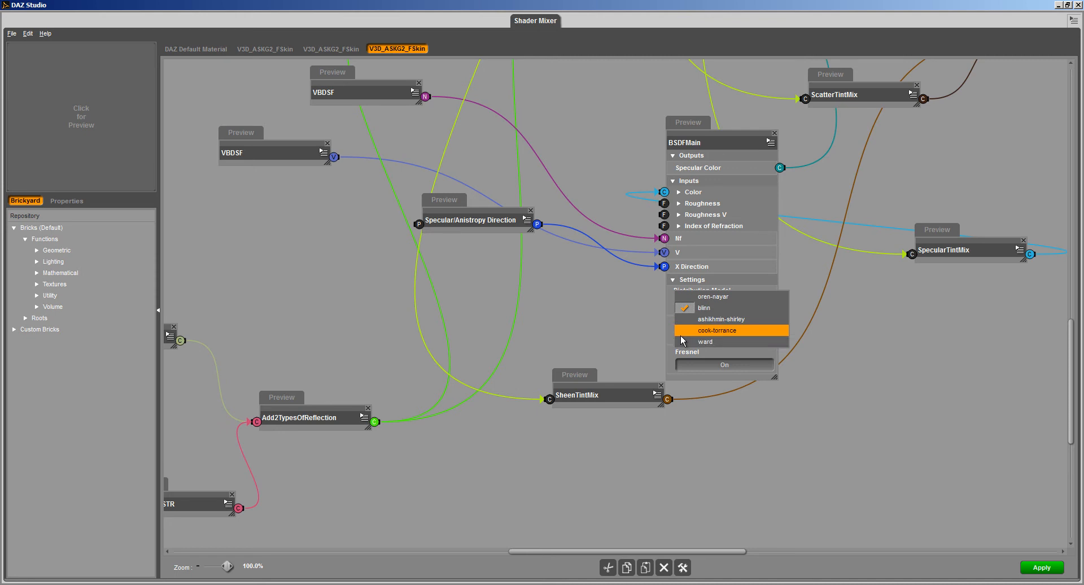
left_click(1031, 562)
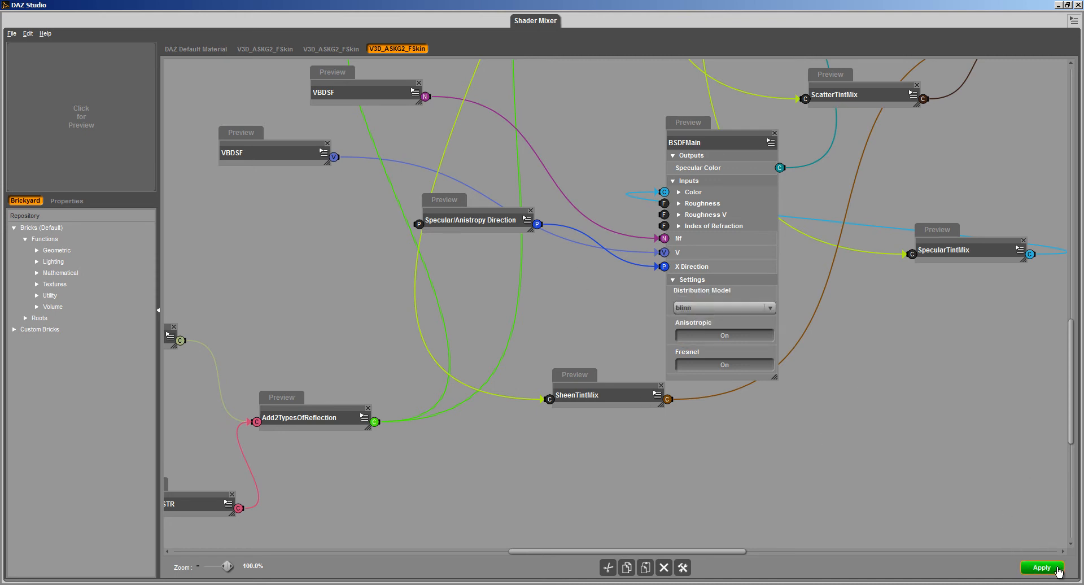
Minimize the Shader Mixer window to return to the main workspace
left_click(1058, 5)
key("alt+Tab")
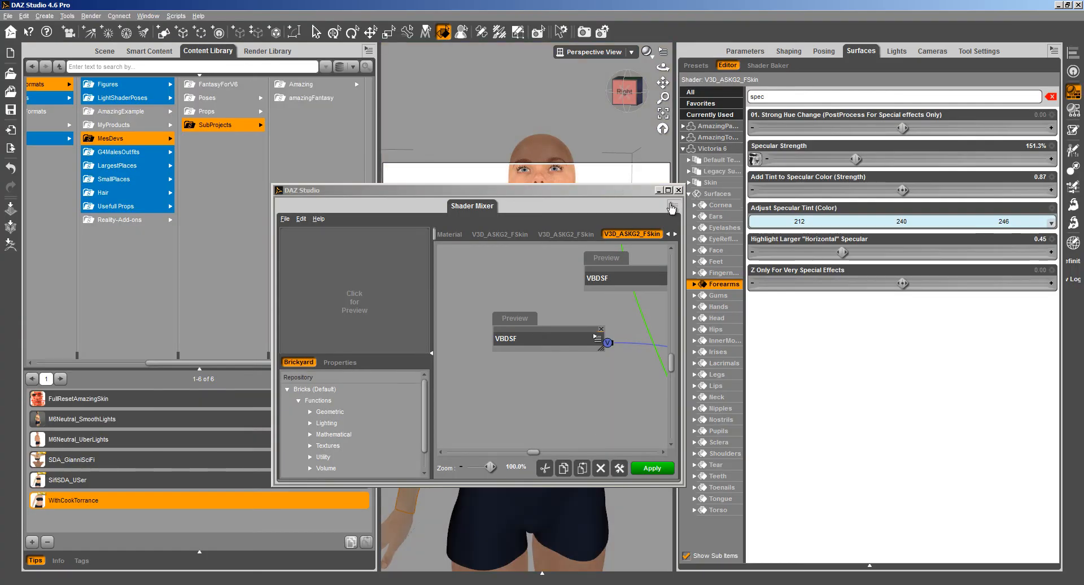
left_click(684, 218)
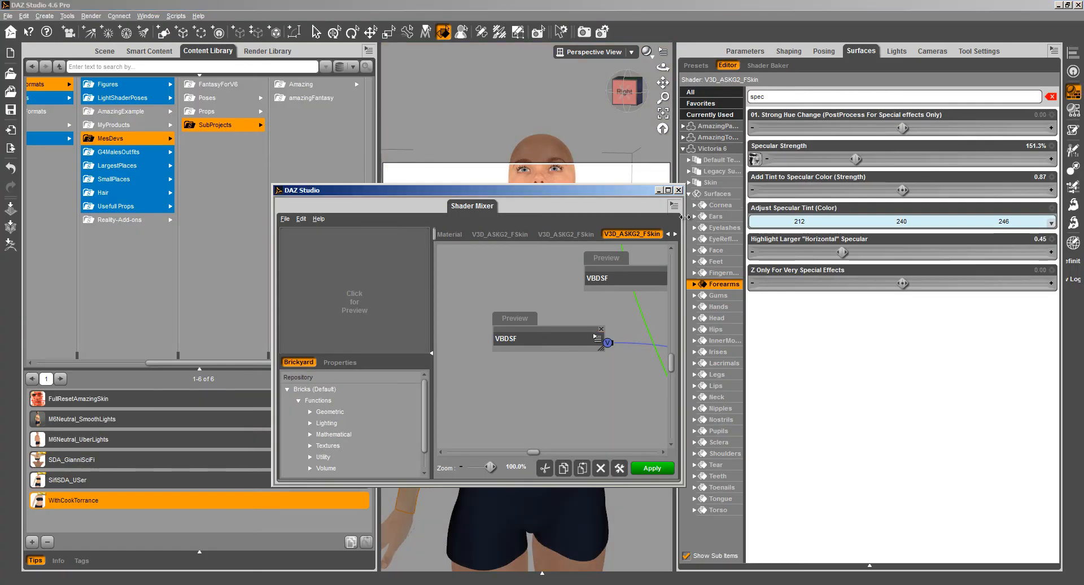
left_click(659, 192)
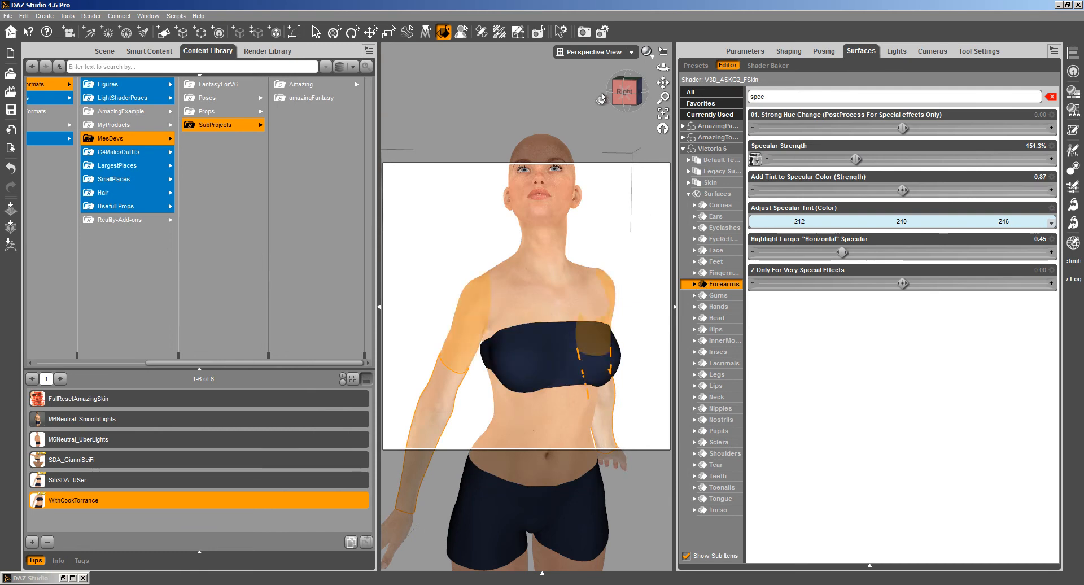
Render a close-up of the forearm to examine its blinn highlights, and cancel the render
left_click_drag(663, 82, 643, 55)
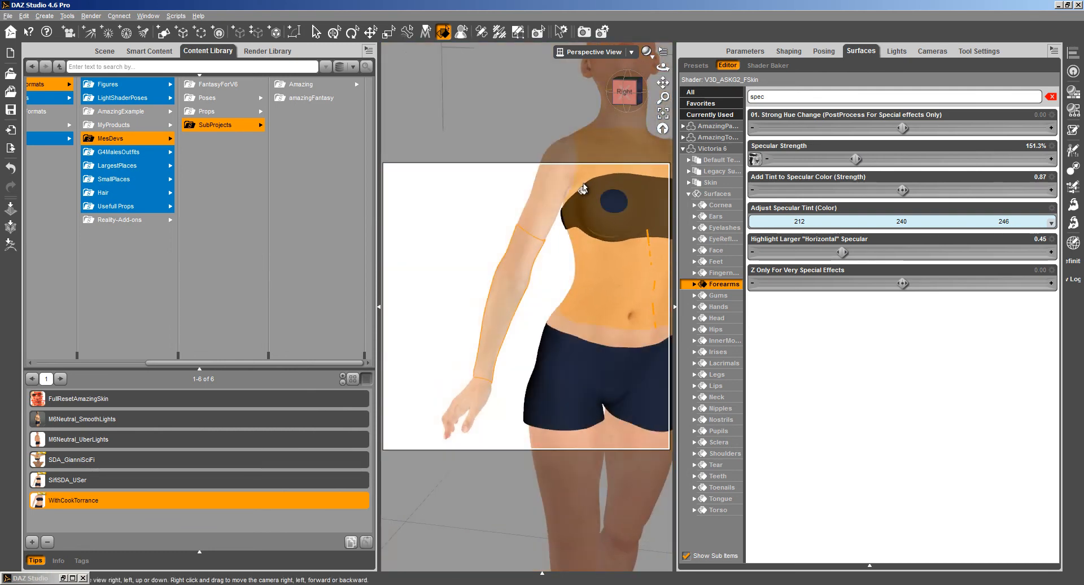
scroll(583, 188, "up", 3)
left_click(89, 15)
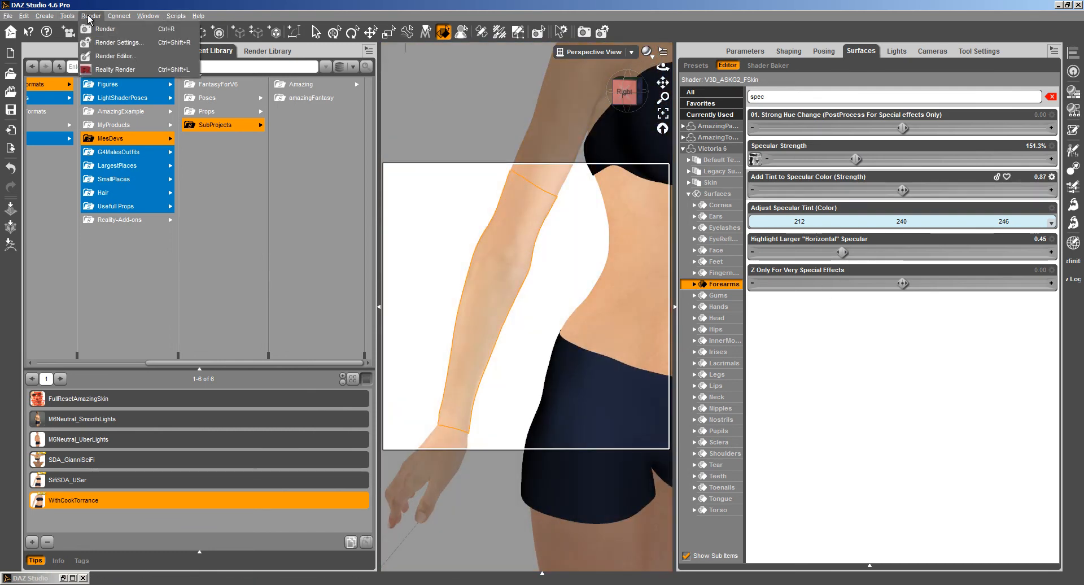
left_click(104, 26)
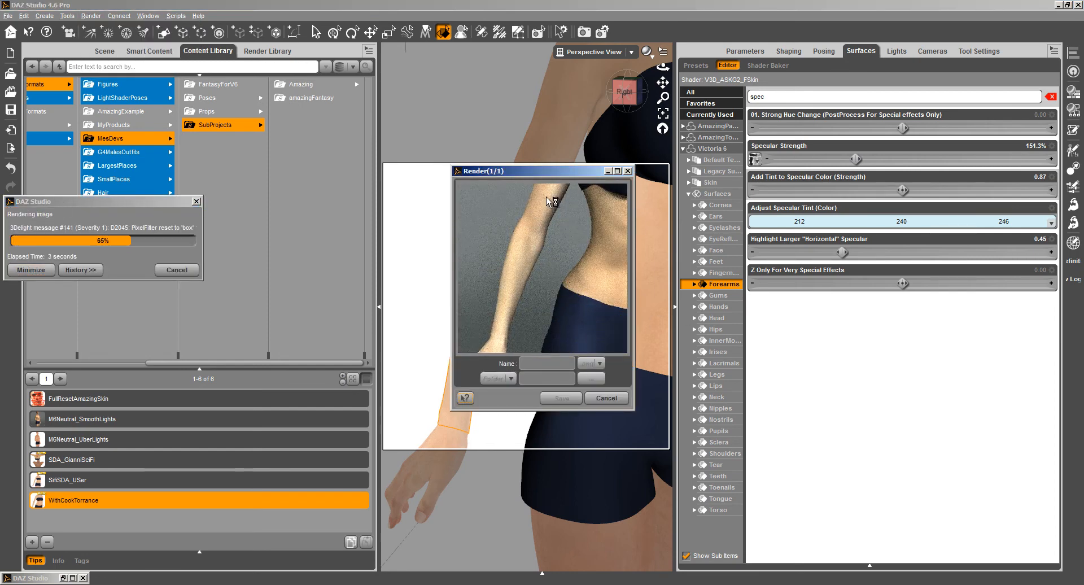
left_click(614, 399)
key("Return")
Set the forearms' specular tint to green 4, 246, 41 and Specular Strength to 439.7%
left_click(840, 221)
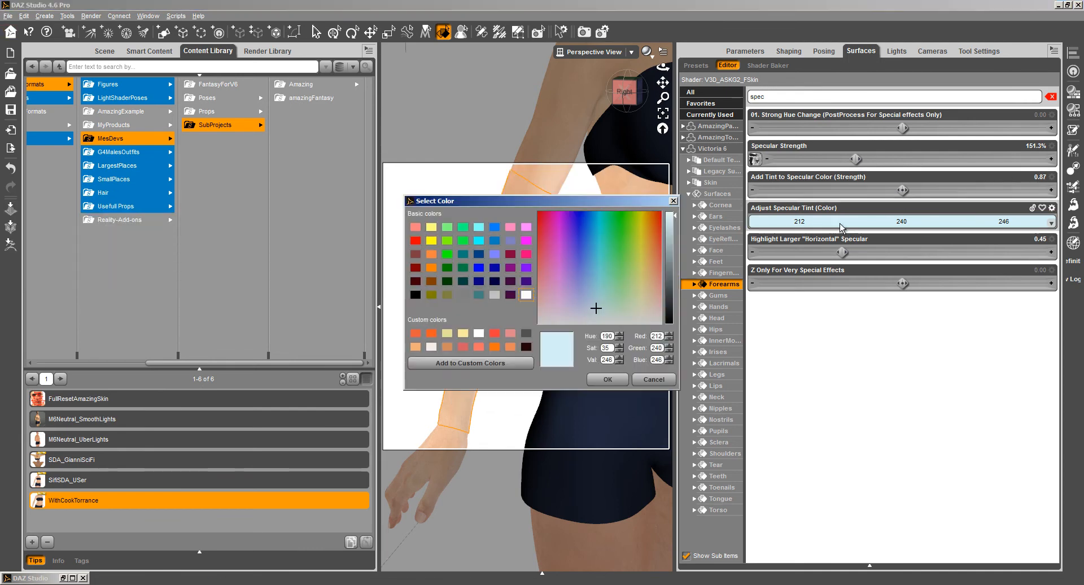
left_click(617, 214)
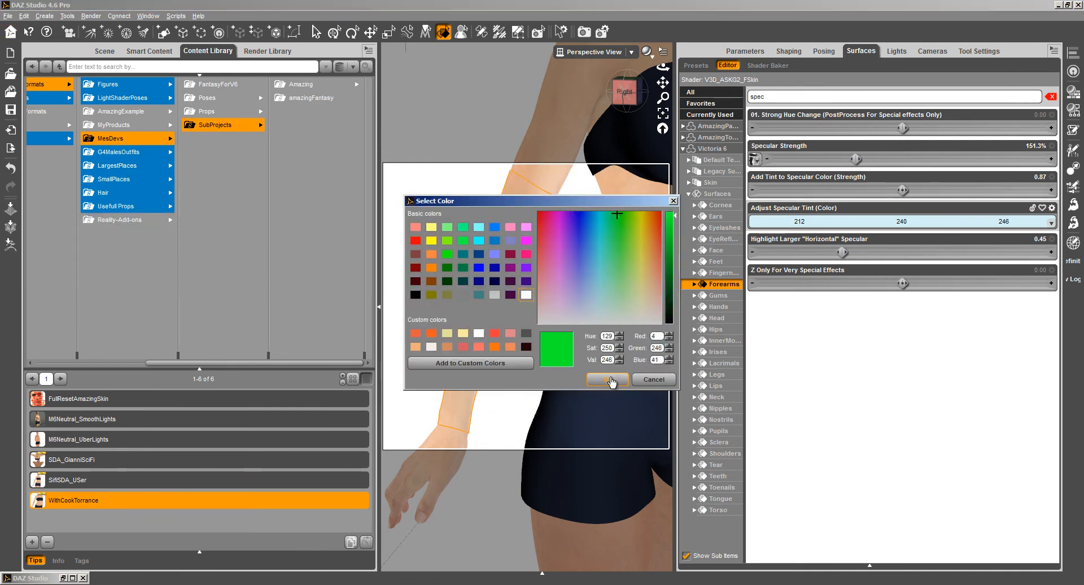
left_click(608, 377)
left_click_drag(918, 159, 1015, 152)
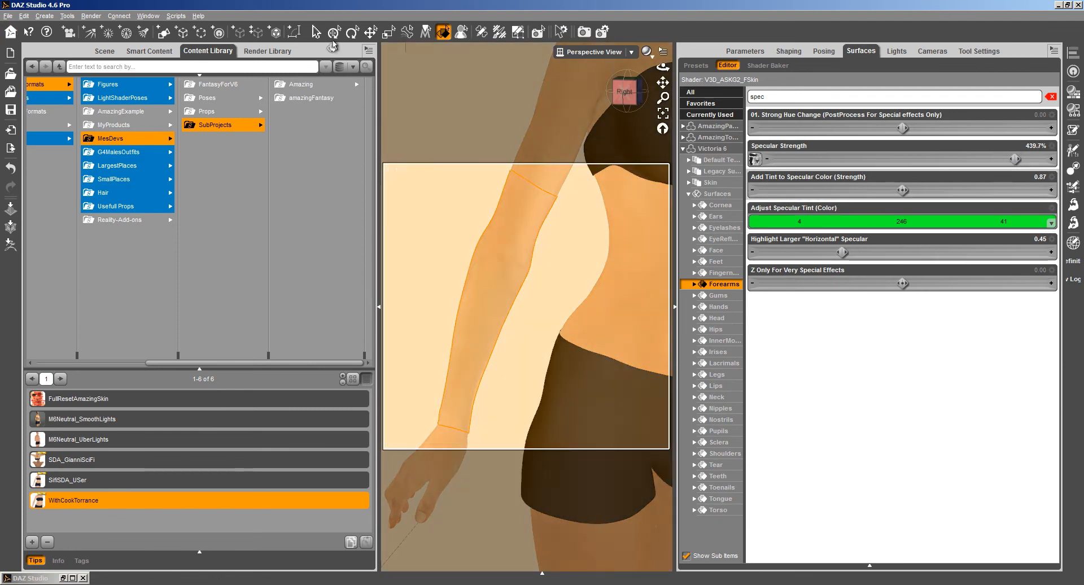
Render the forearm again to check the green specular tint, and cancel the render
left_click(91, 16)
left_click(102, 29)
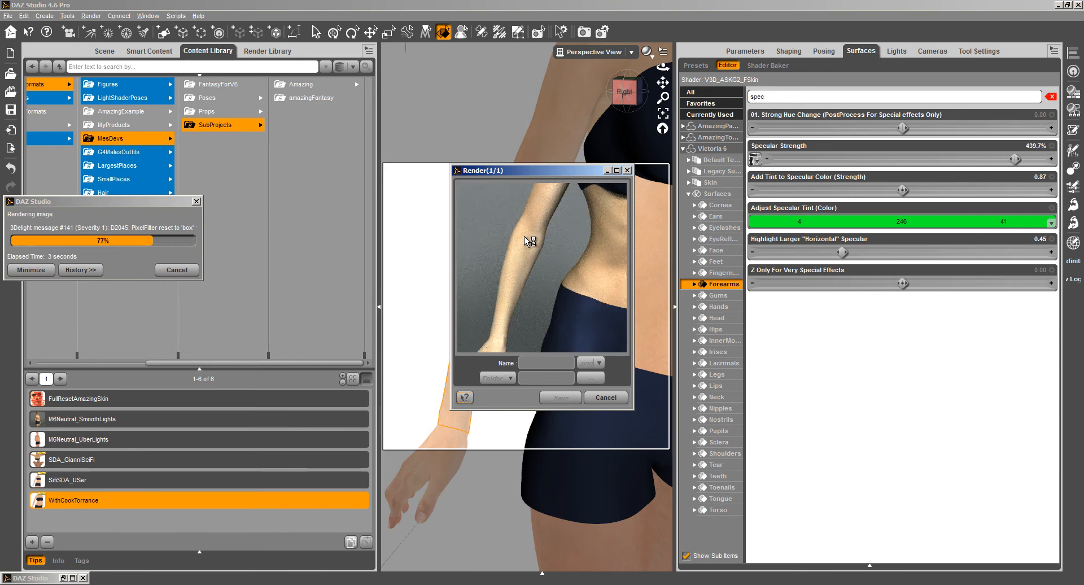
left_click(611, 398)
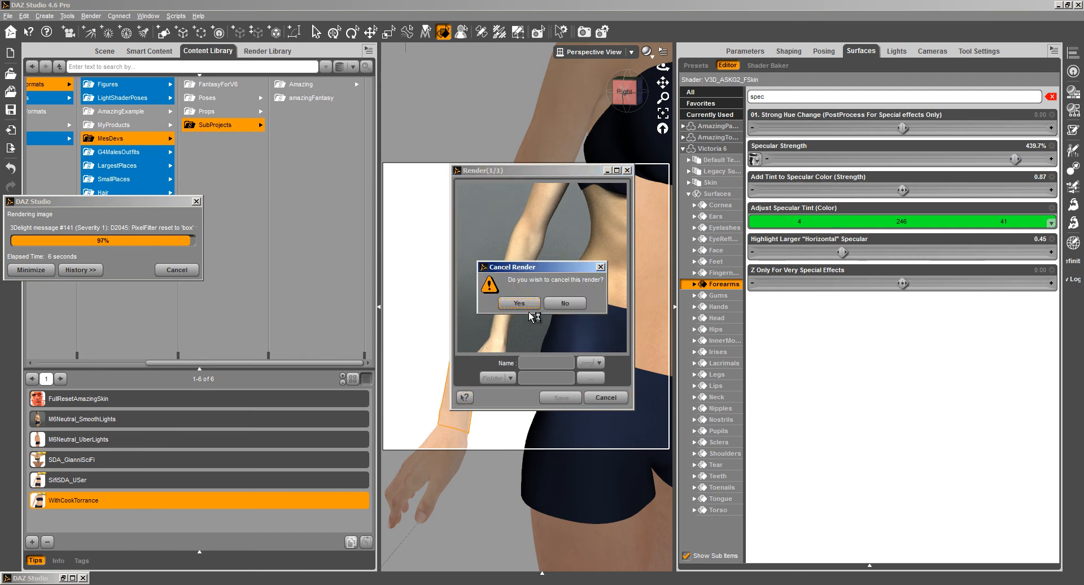
left_click(512, 373)
Set the forearms' Specular Strength to 500%
left_click_drag(1019, 162, 1056, 160)
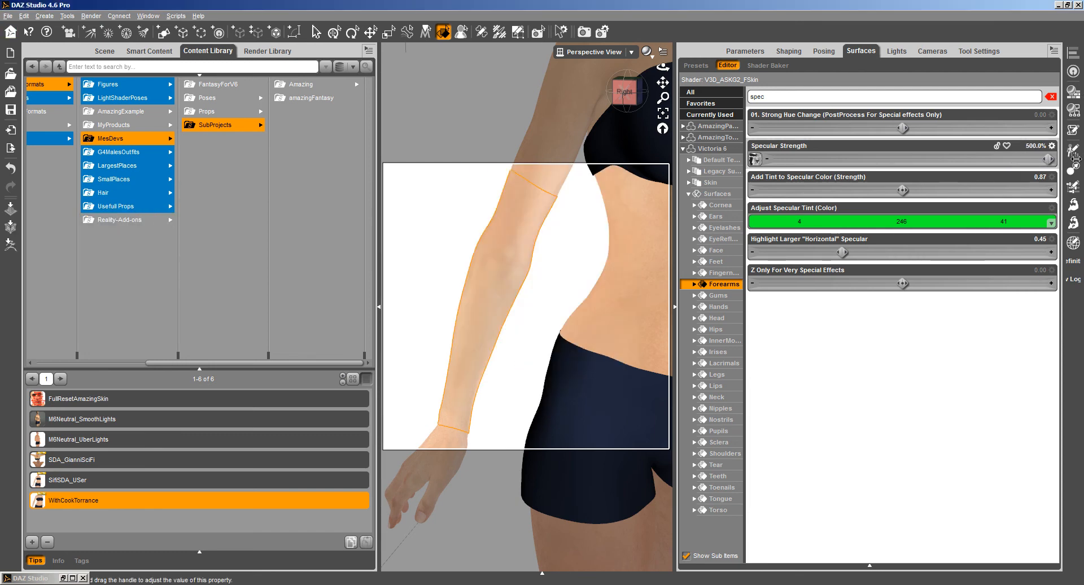
left_click(1051, 148)
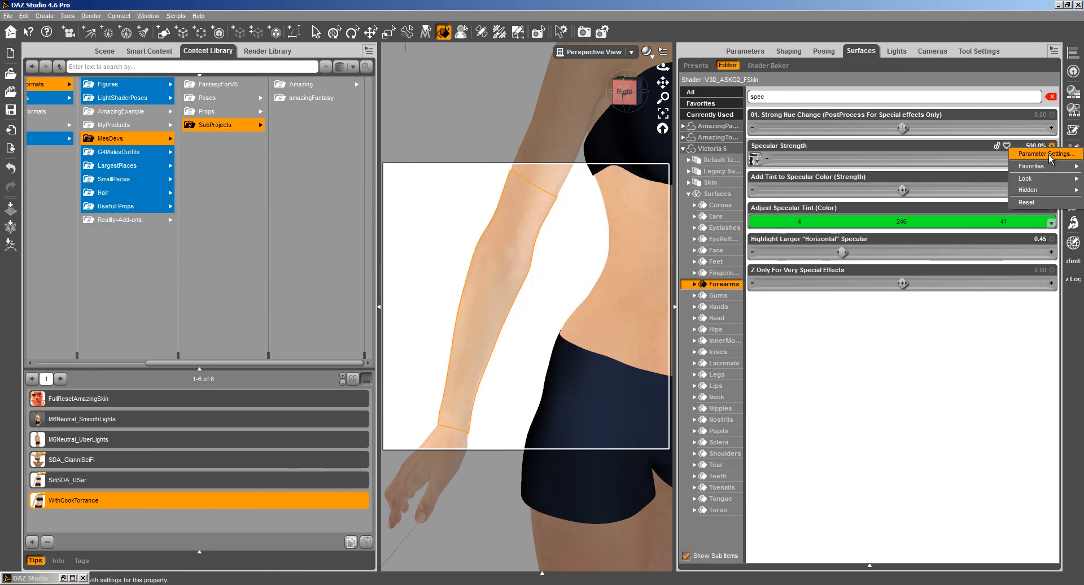
left_click(1049, 154)
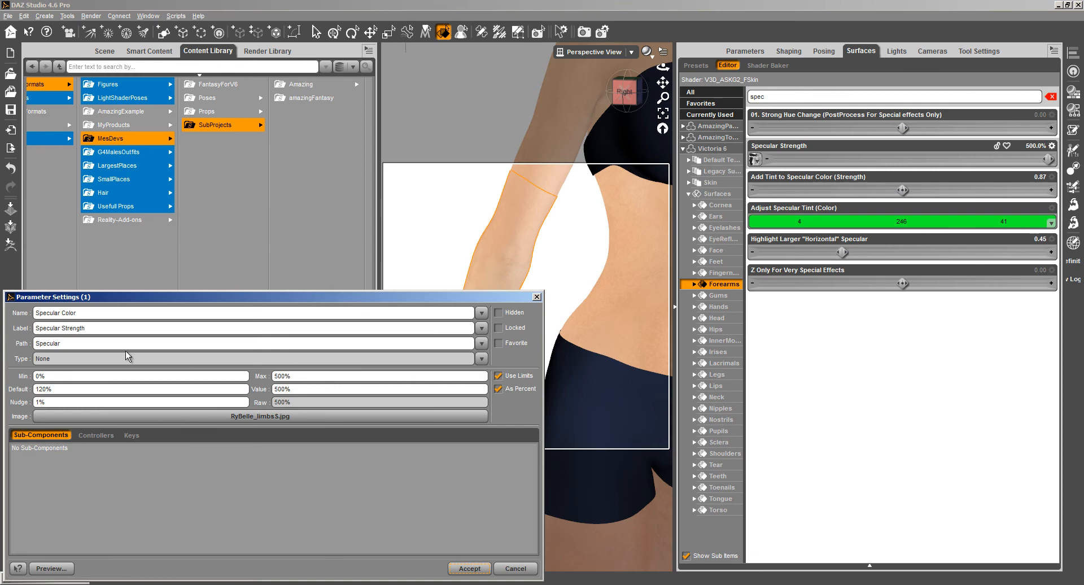
left_click(516, 569)
Remove the image map from the forearms' Specular Strength, render the arm to check the highlights, and cancel the render
left_click(753, 161)
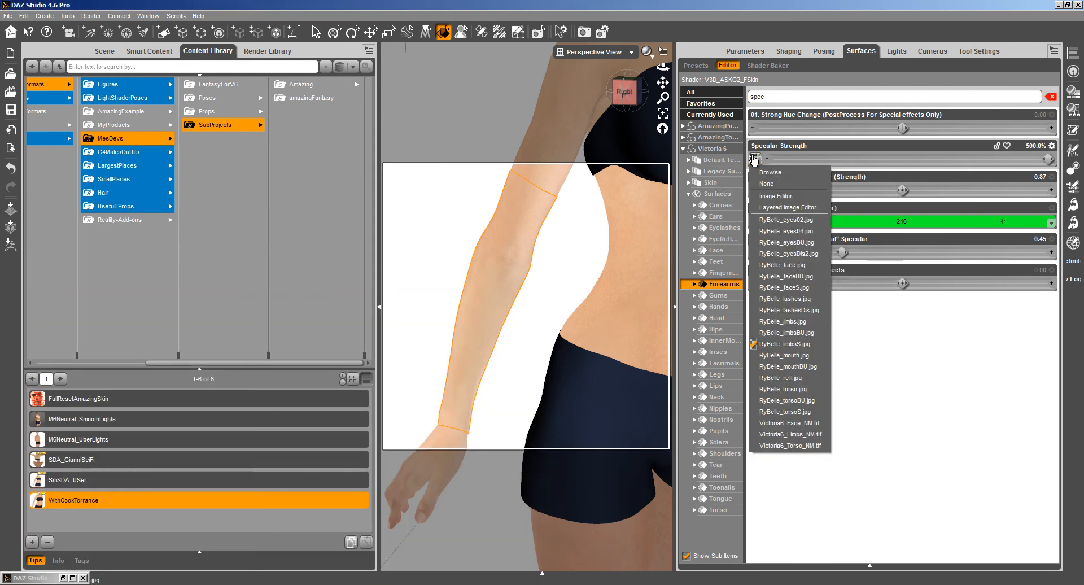
left_click(784, 184)
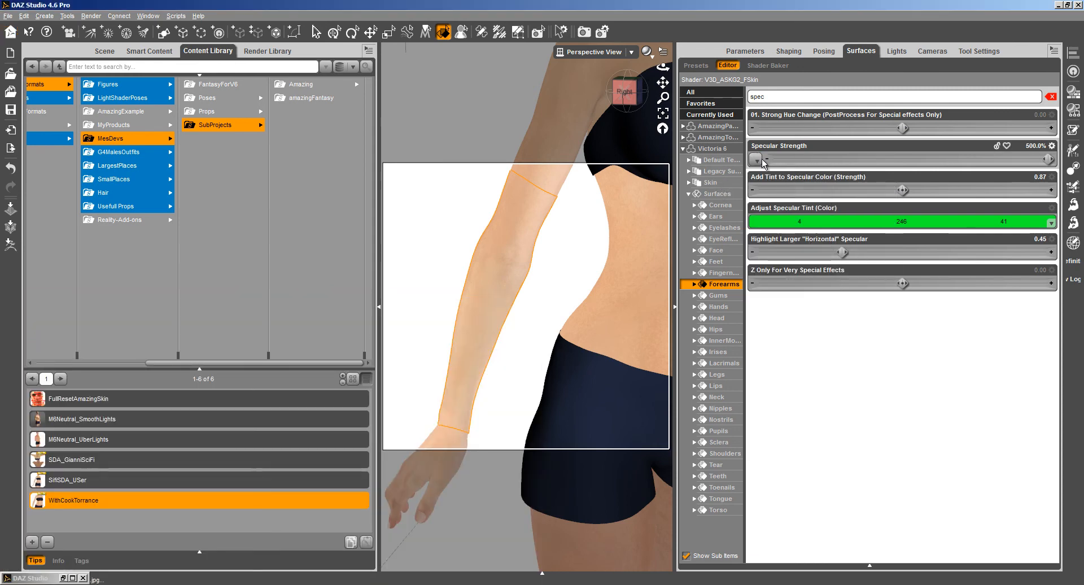
left_click(93, 16)
left_click(101, 27)
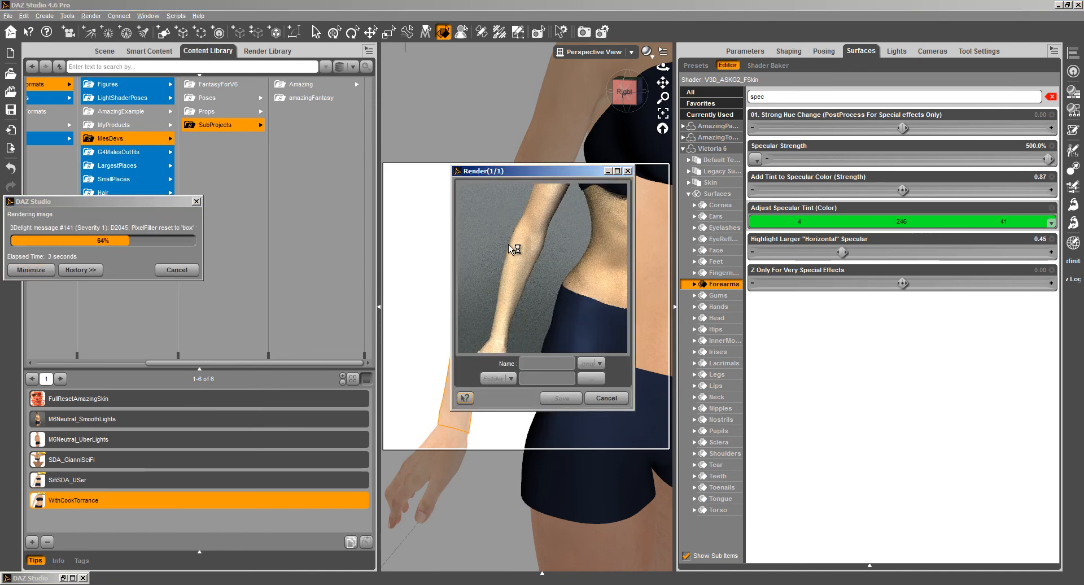
left_click(604, 399)
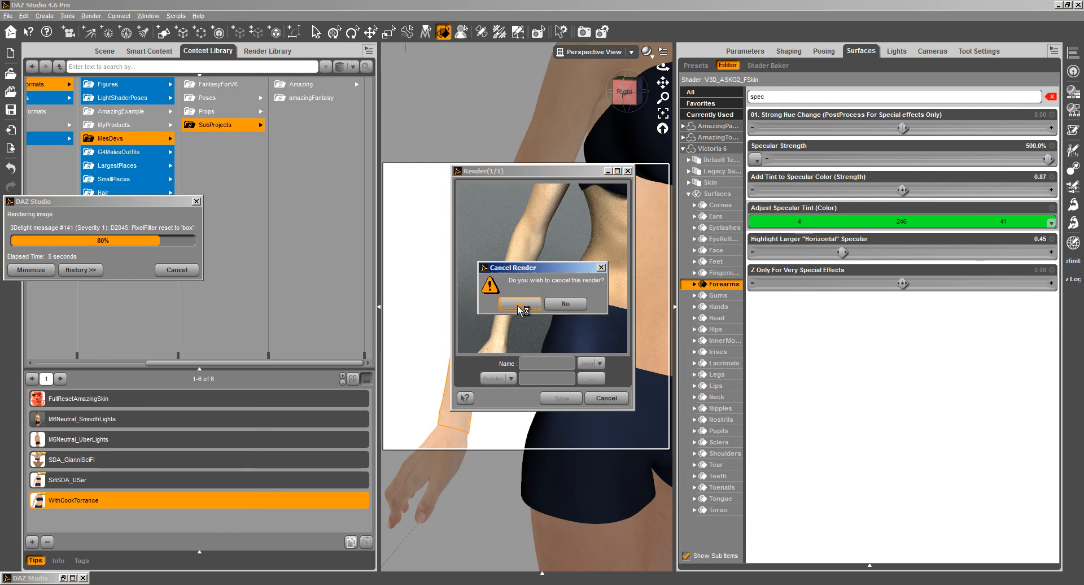
left_click(517, 370)
left_click(1052, 145)
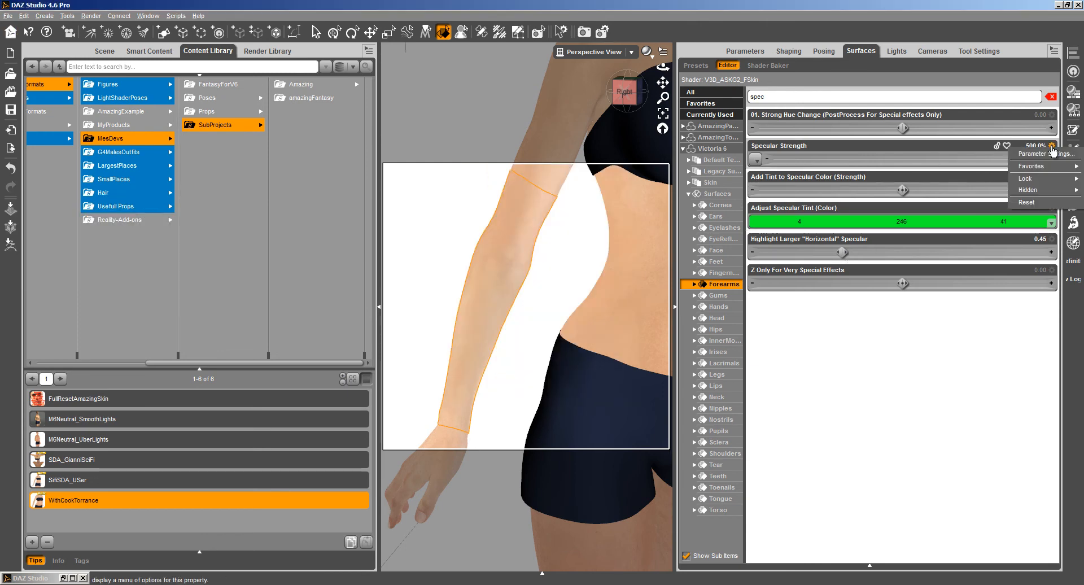
left_click(1039, 156)
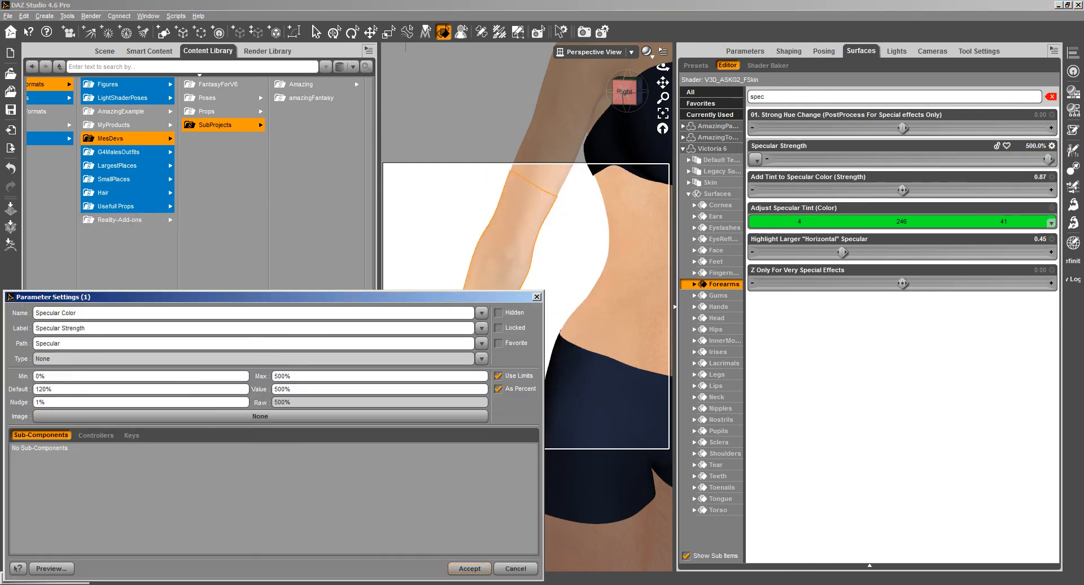
left_click(514, 569)
Switch to the Shader Mixer, turn Fresnel off in the BSDFMain brick, and apply the shader to the forearms
left_click(73, 577)
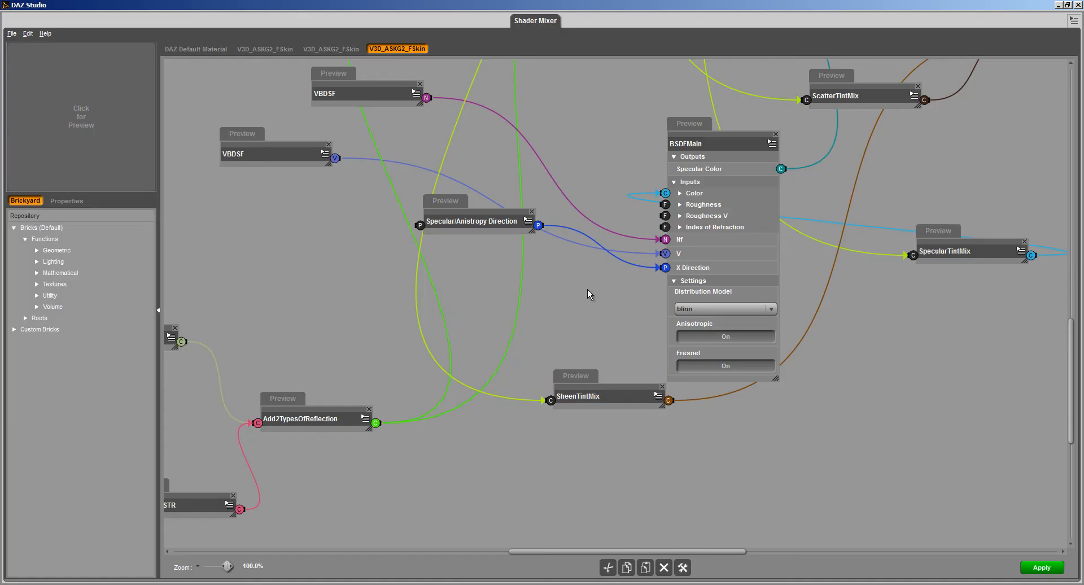
left_click(729, 367)
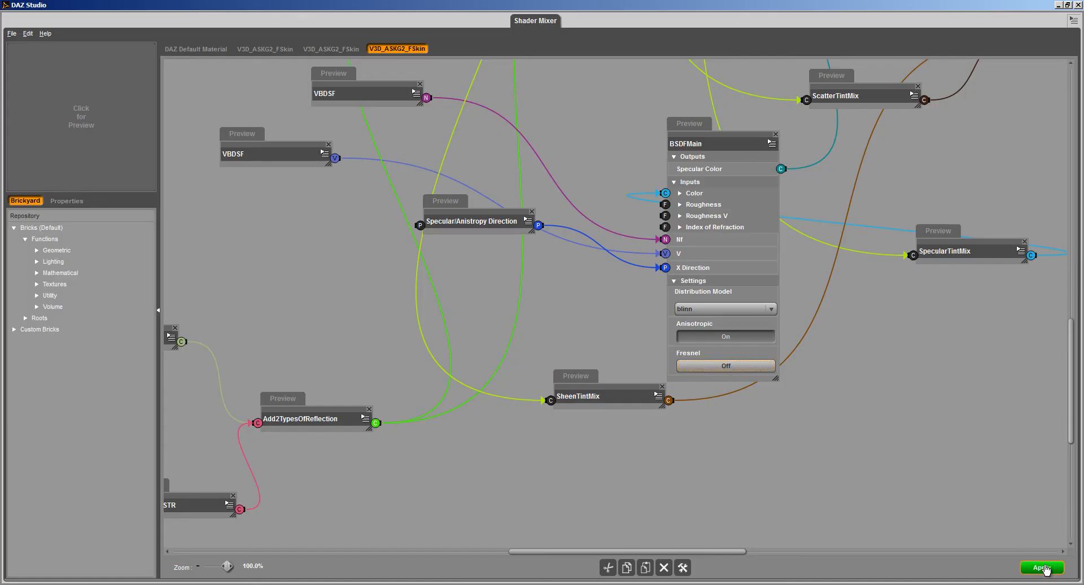
left_click(1044, 569)
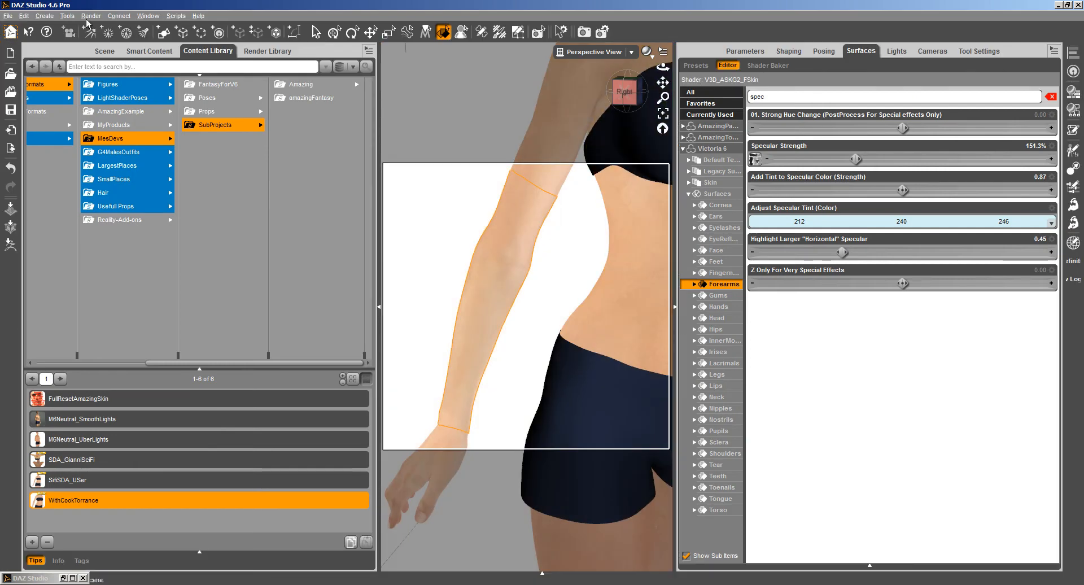
Render the arm to examine the blinn highlights without Fresnel, and cancel the render
left_click(90, 17)
left_click(97, 28)
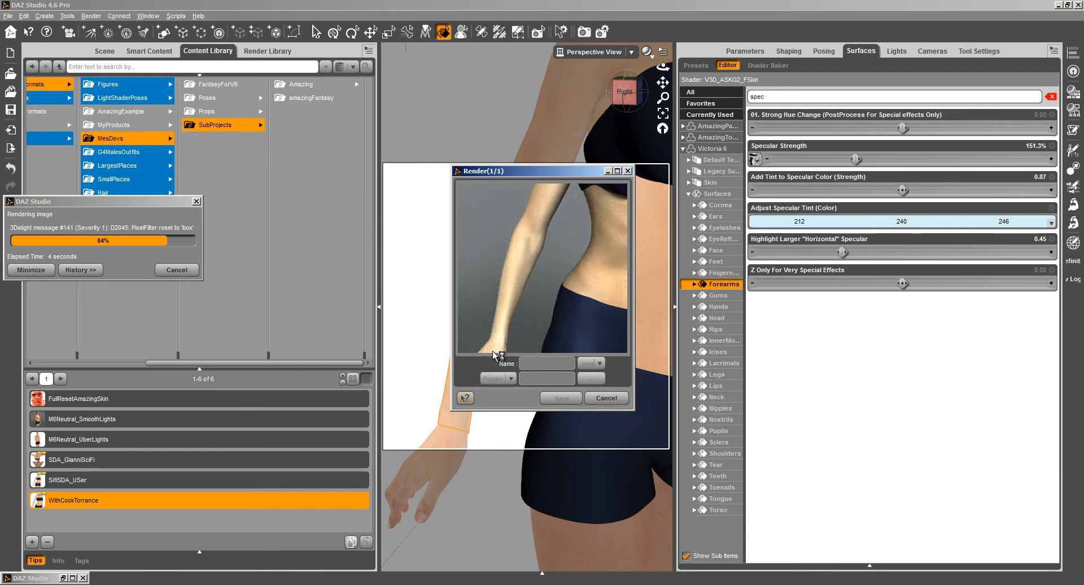
left_click(604, 398)
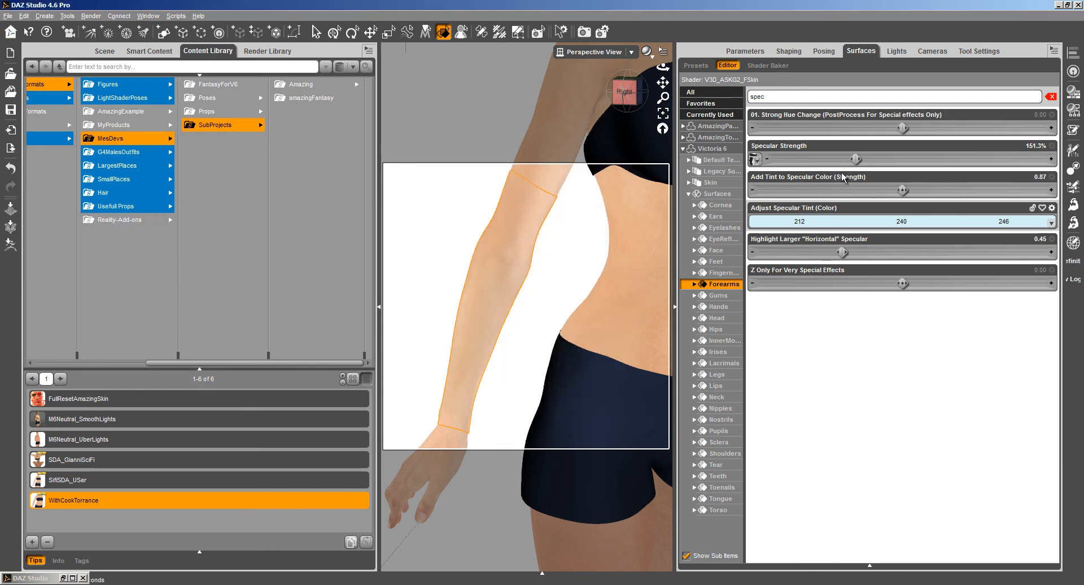
Raise the forearms' Specular Strength to 500%, run a test render of the arm, and cancel it
left_click_drag(856, 159, 1053, 159)
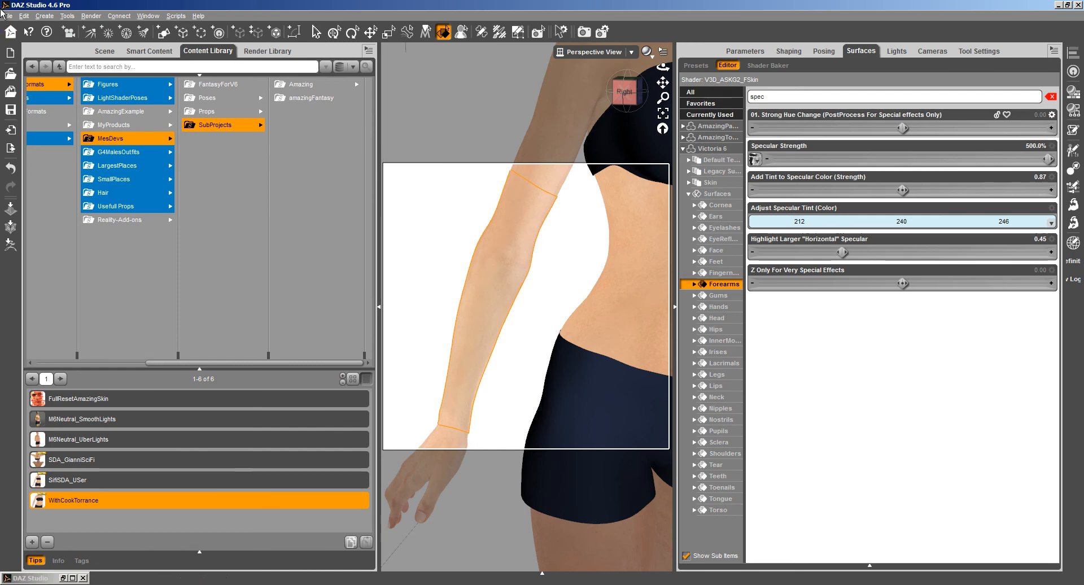
left_click(91, 16)
left_click(104, 26)
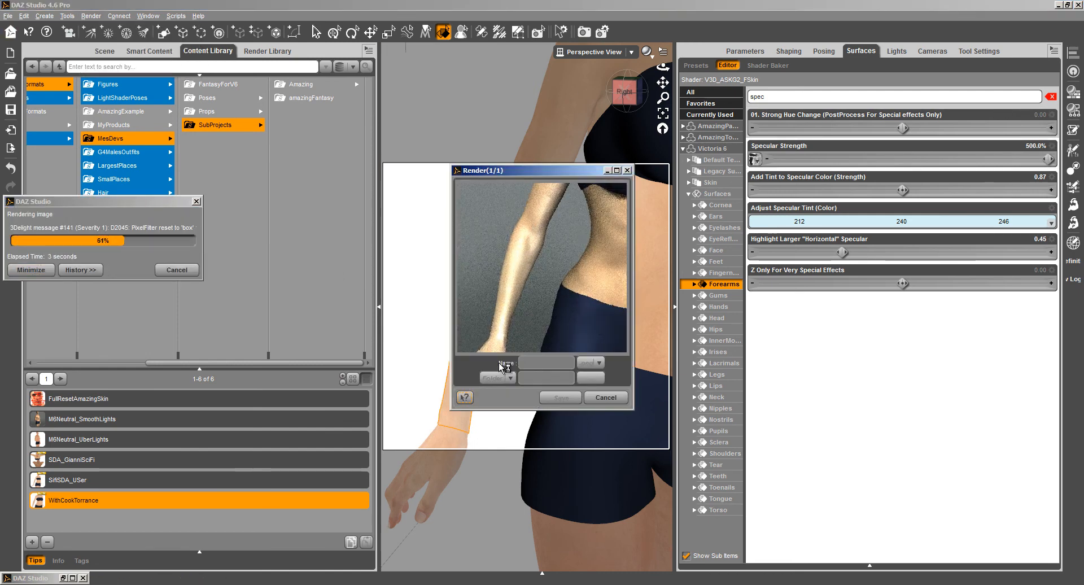
left_click(601, 398)
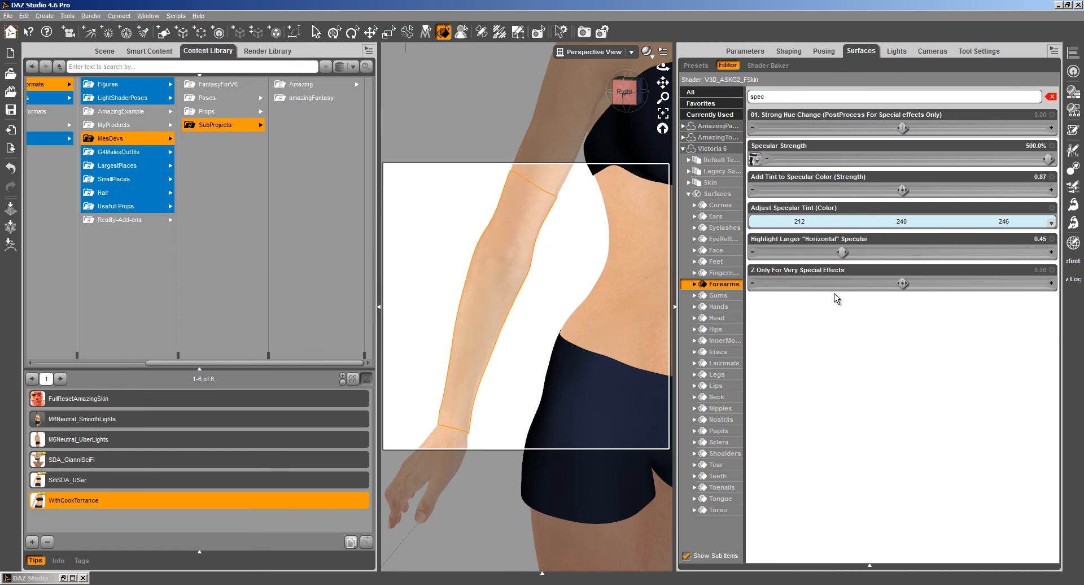
Set the forearms' Highlight Larger "Horizontal" Specular to 0.64 and render the arm to check it
left_click_drag(847, 257, 963, 253)
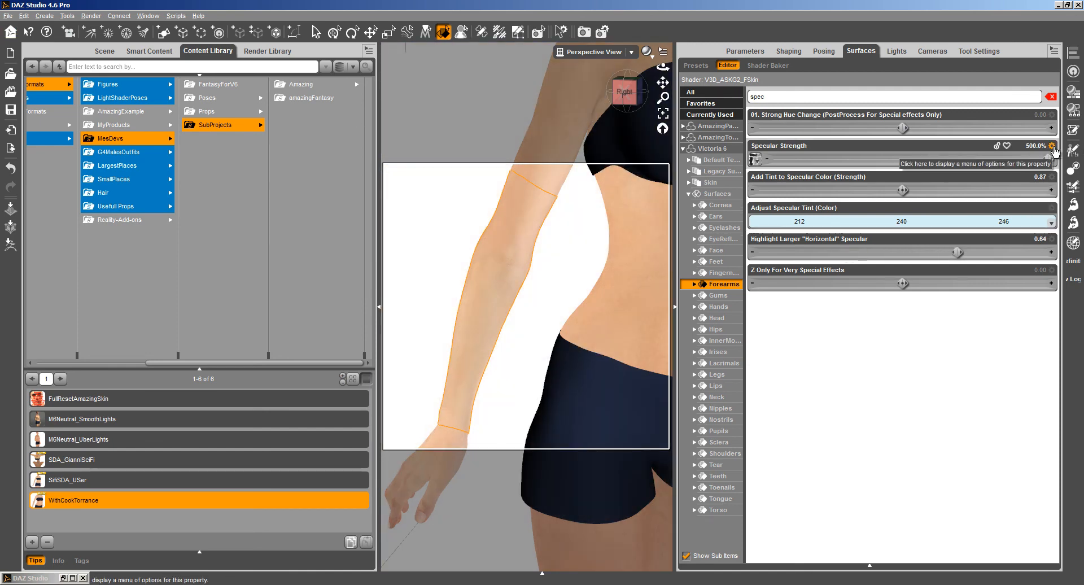
left_click(91, 16)
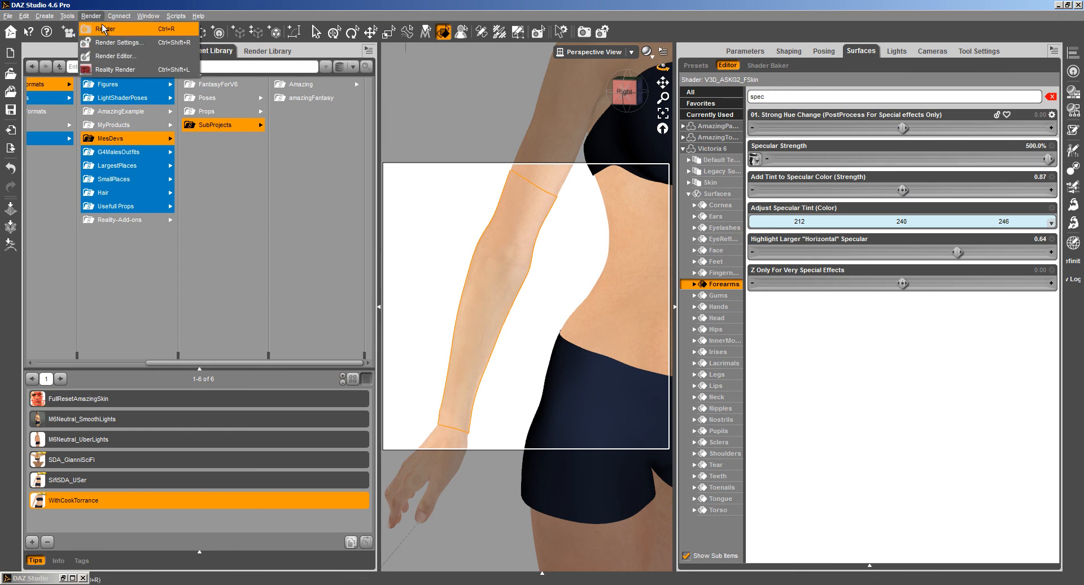
left_click(106, 29)
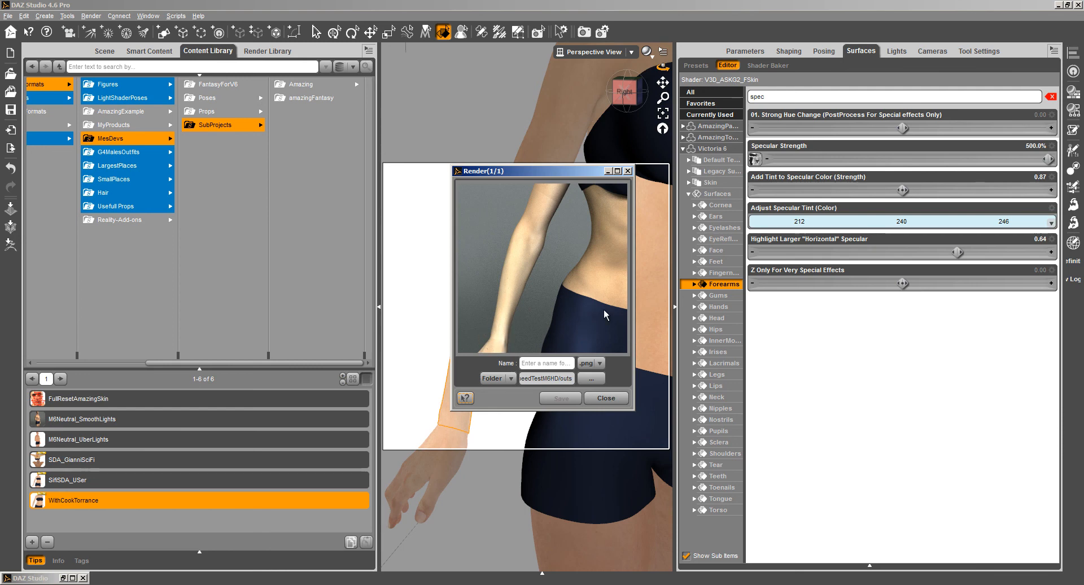
Disable the limits on the forearms' Specular Strength parameter and raise its value to 871.2%
left_click(1052, 146)
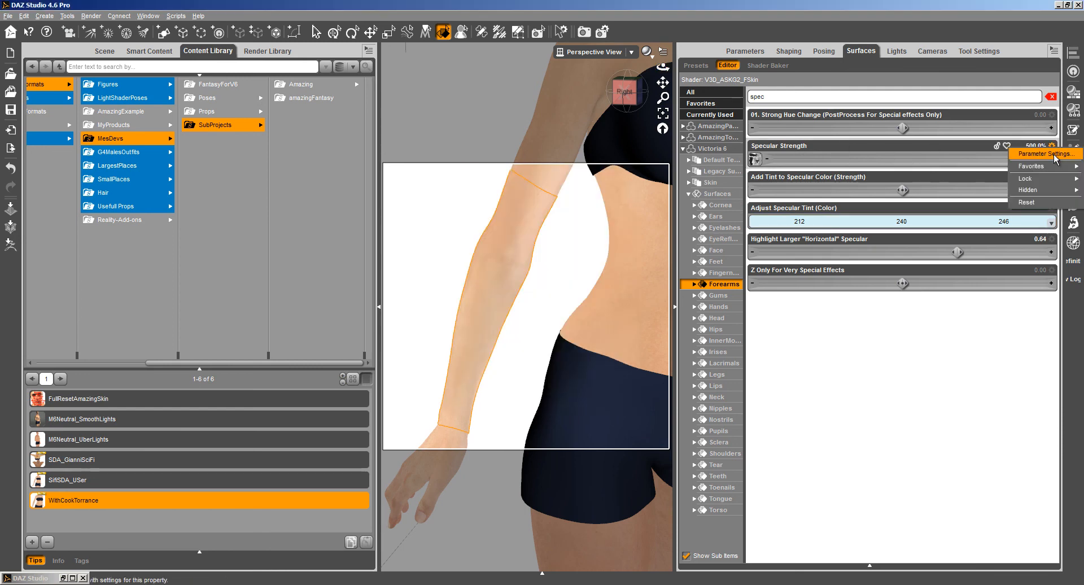
left_click(1046, 154)
left_click(499, 376)
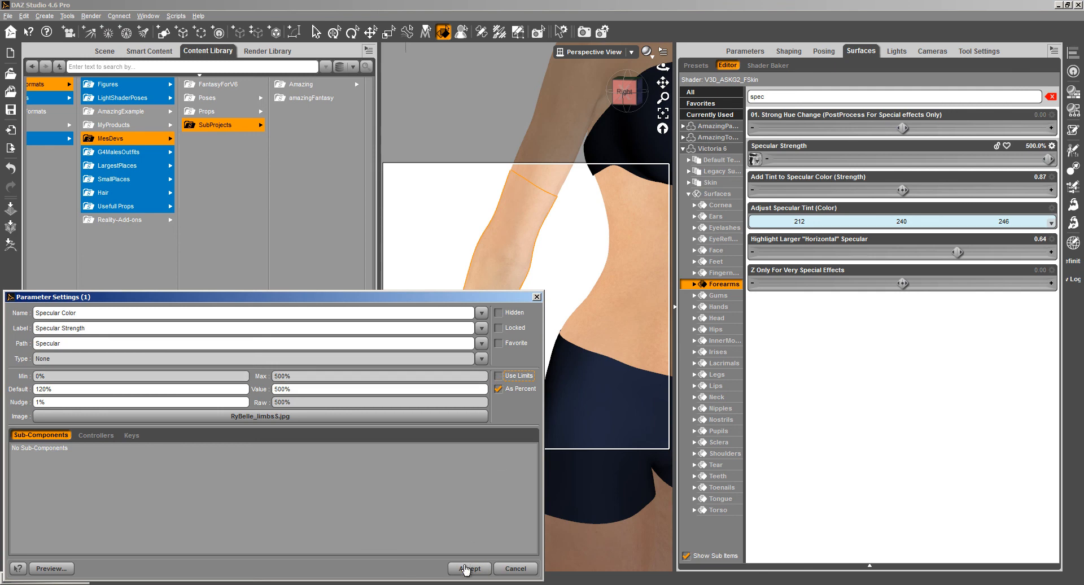
left_click(466, 568)
left_click_drag(903, 159, 990, 159)
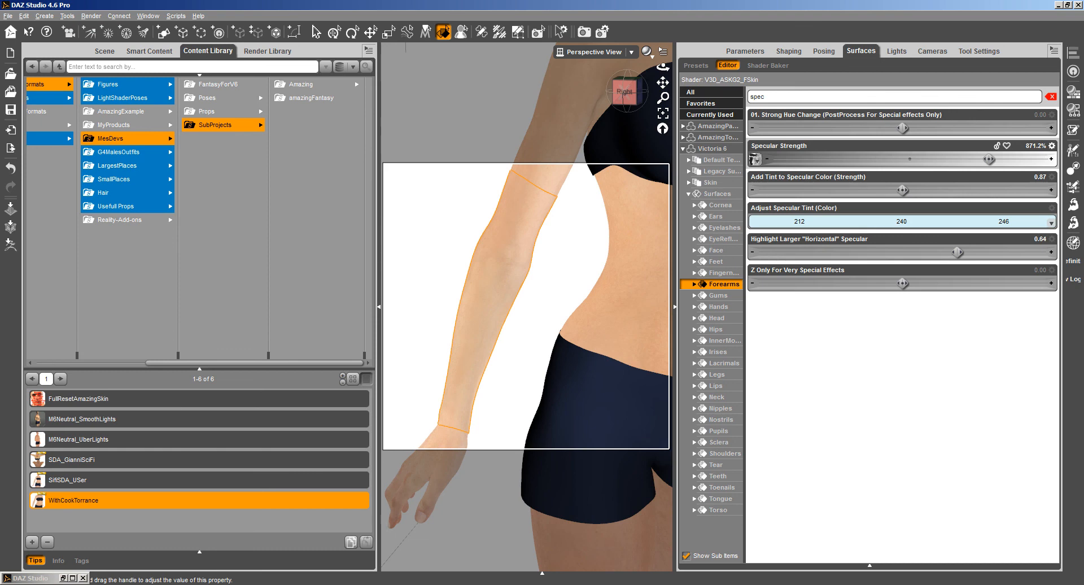
Render the arm to examine the highlights at the unrestricted specular strength, and close the render
left_click(90, 16)
left_click(96, 28)
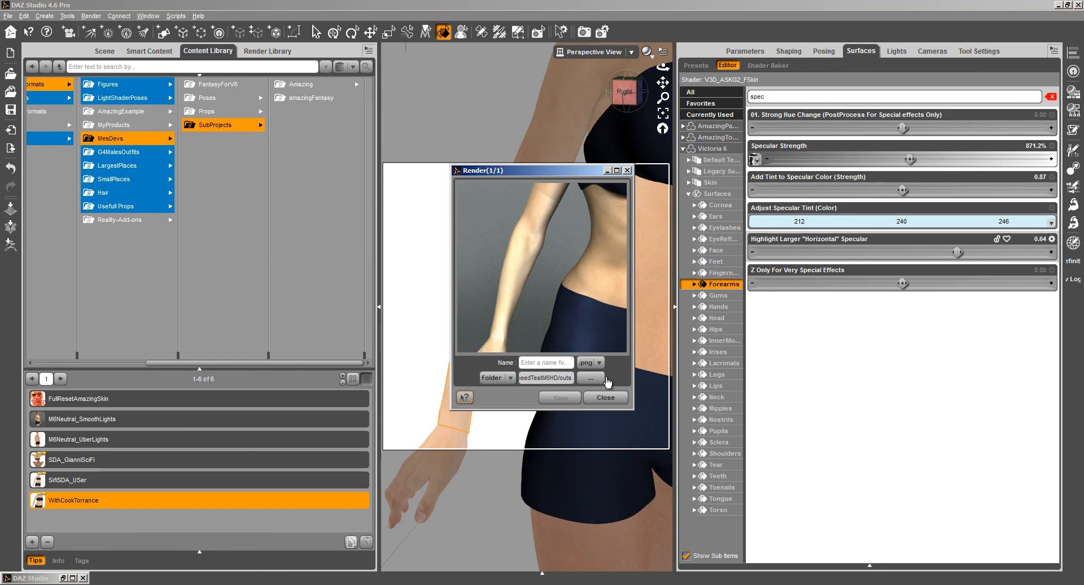
left_click(606, 397)
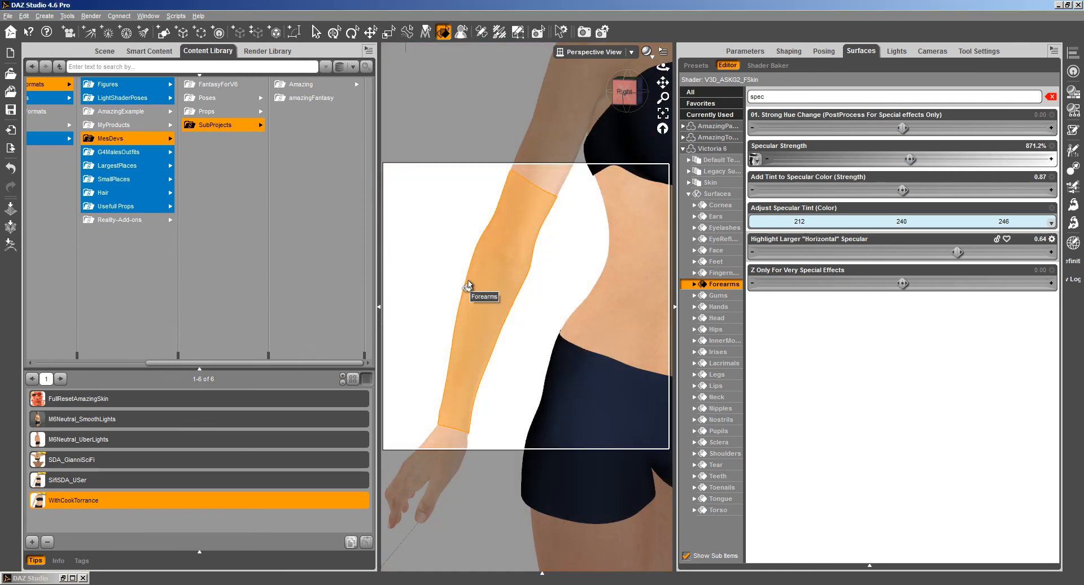